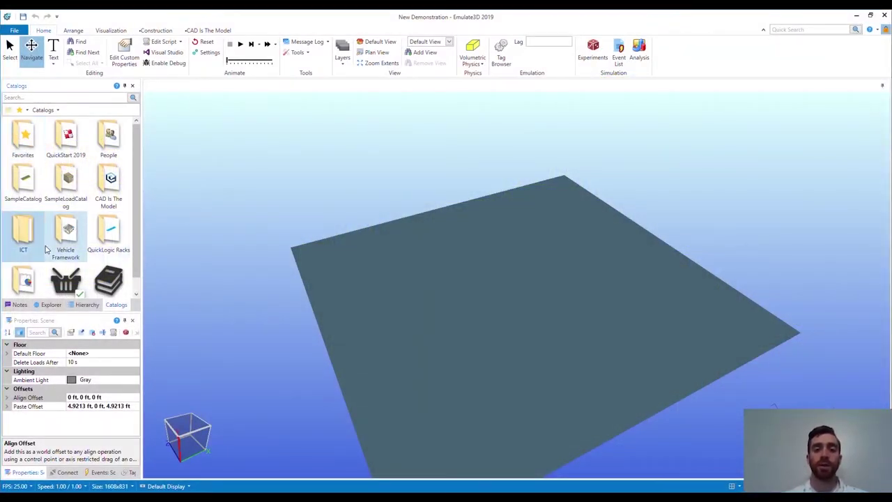
Open the ICT catalog and look through the MagneMotion component folder
{"action": "double_click", "coordinate": [19, 230]}
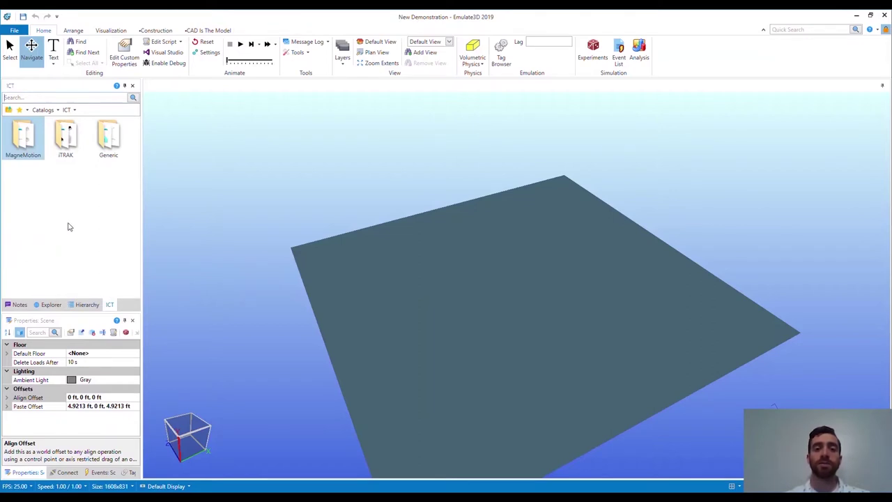
{"action": "left_click", "coordinate": [71, 138]}
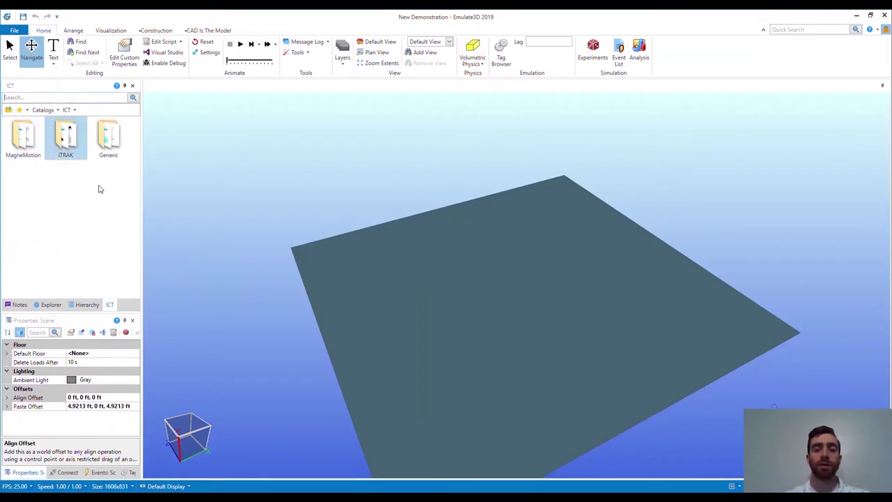
{"action": "left_click", "coordinate": [106, 159]}
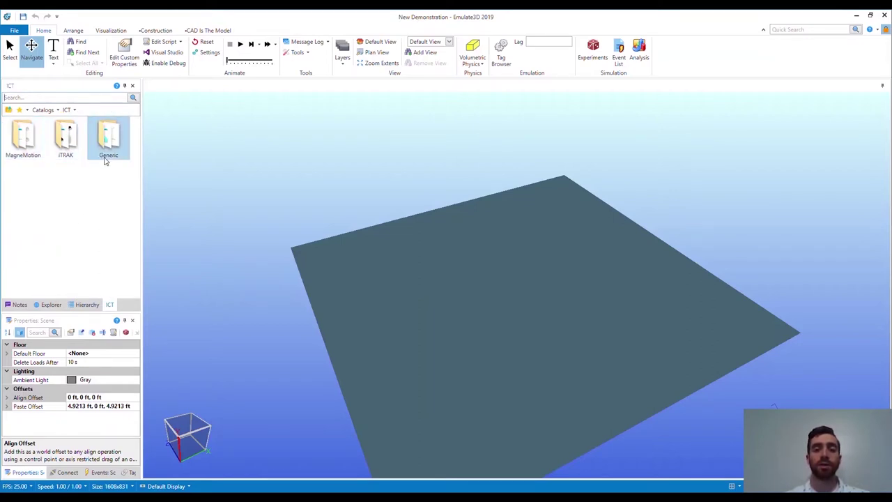
{"action": "double_click", "coordinate": [23, 136]}
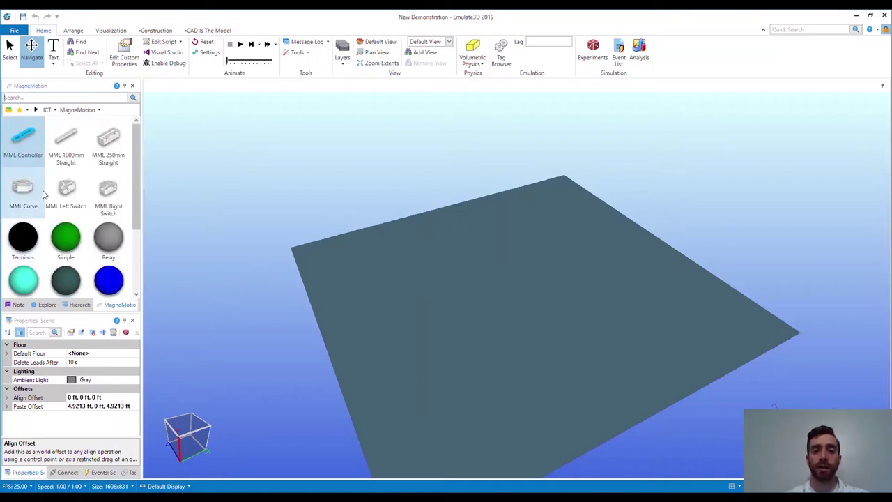
{"action": "scroll", "coordinate": [43, 202], "scroll_direction": "down", "scroll_amount": 2}
{"action": "scroll", "coordinate": [43, 194], "scroll_direction": "up", "scroll_amount": 2}
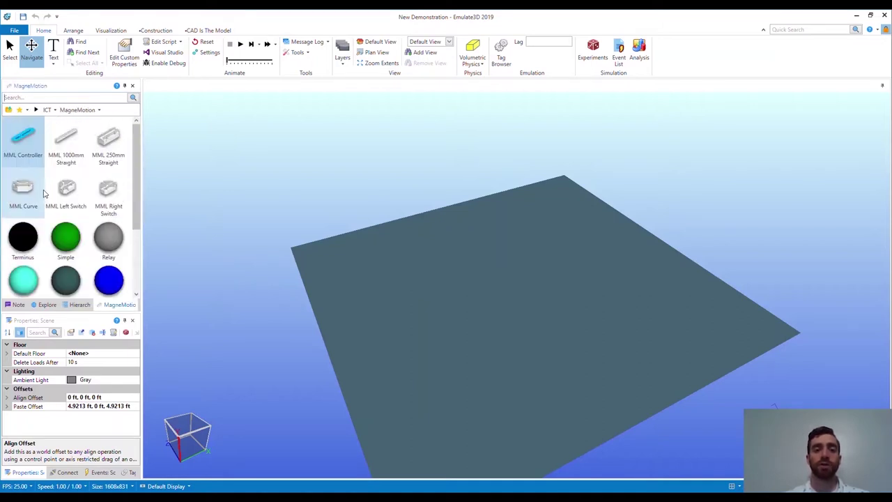
Browse the ICT catalog's iTRAK and Generic component folders
{"action": "left_click", "coordinate": [46, 109]}
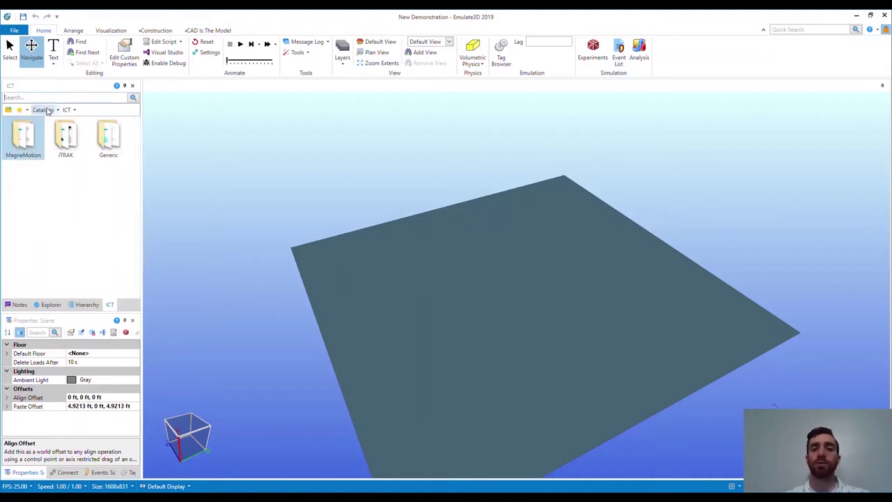
{"action": "double_click", "coordinate": [73, 144]}
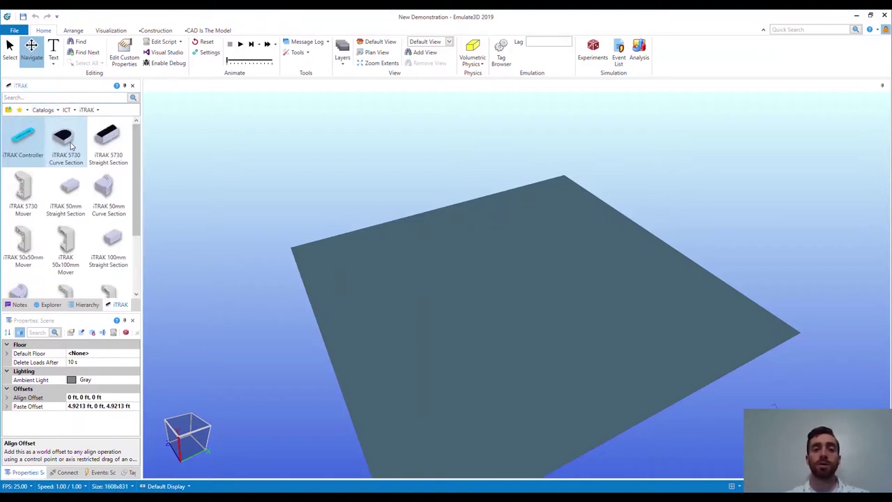
{"action": "scroll", "coordinate": [70, 145], "scroll_direction": "down", "scroll_amount": 2}
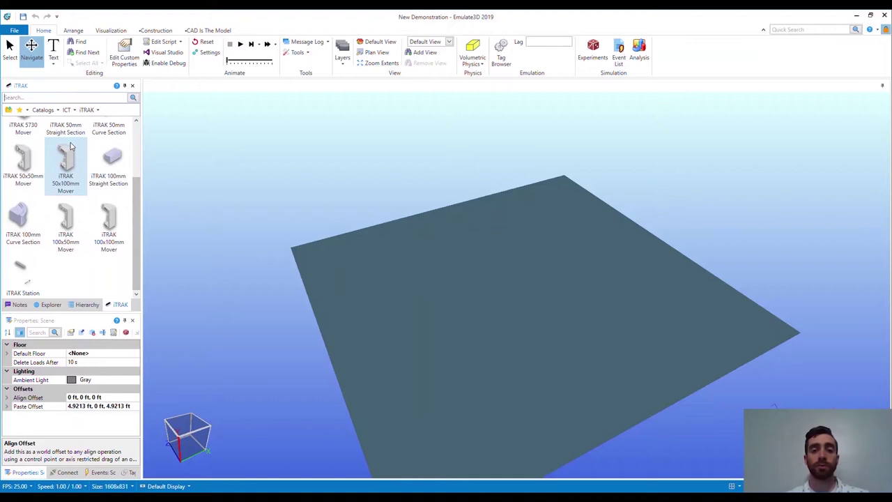
{"action": "scroll", "coordinate": [70, 145], "scroll_direction": "up", "scroll_amount": 3}
{"action": "left_click", "coordinate": [66, 110]}
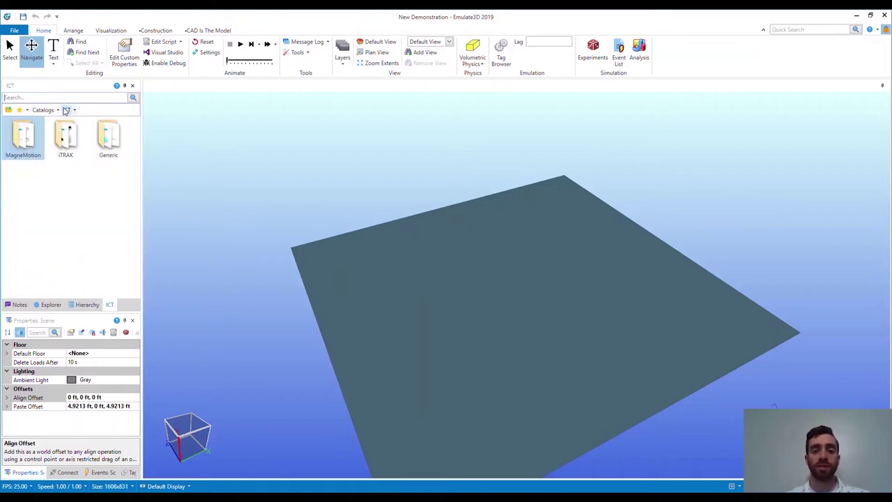
{"action": "double_click", "coordinate": [106, 138]}
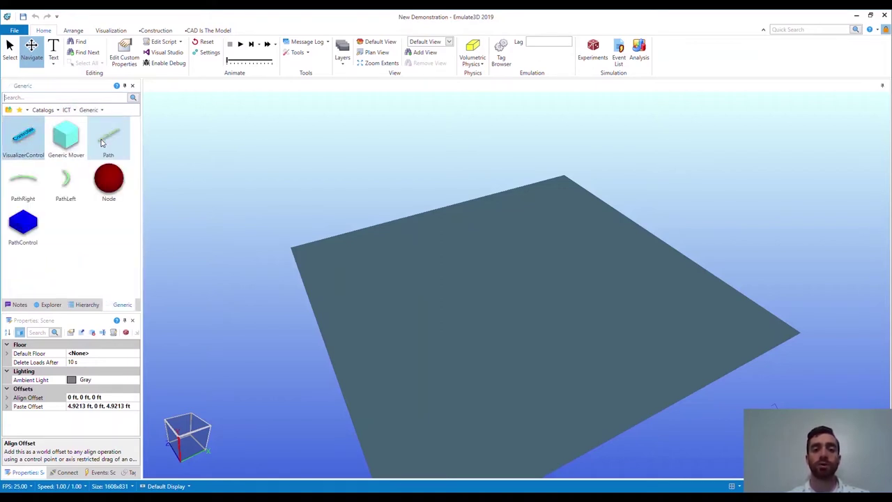
{"action": "left_click", "coordinate": [66, 112]}
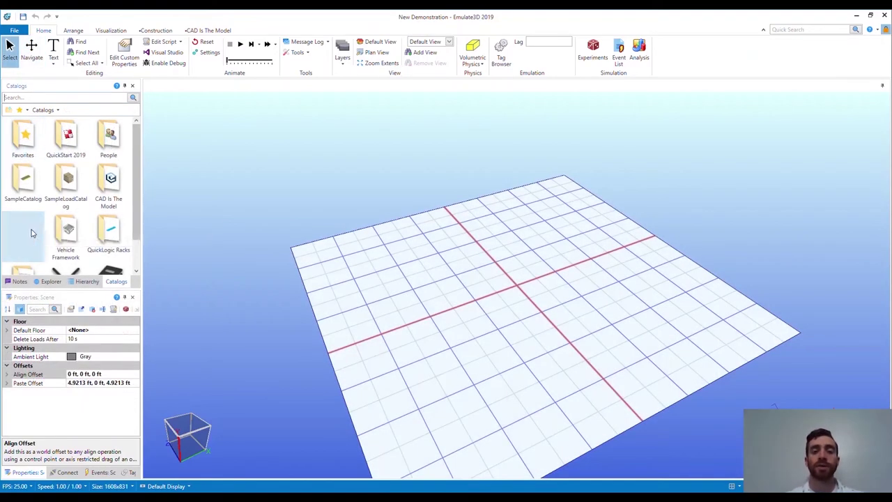
Place an iTRAK 5730 Curve Section at the floor's centre and join a Straight Section to it
{"action": "double_click", "coordinate": [74, 151]}
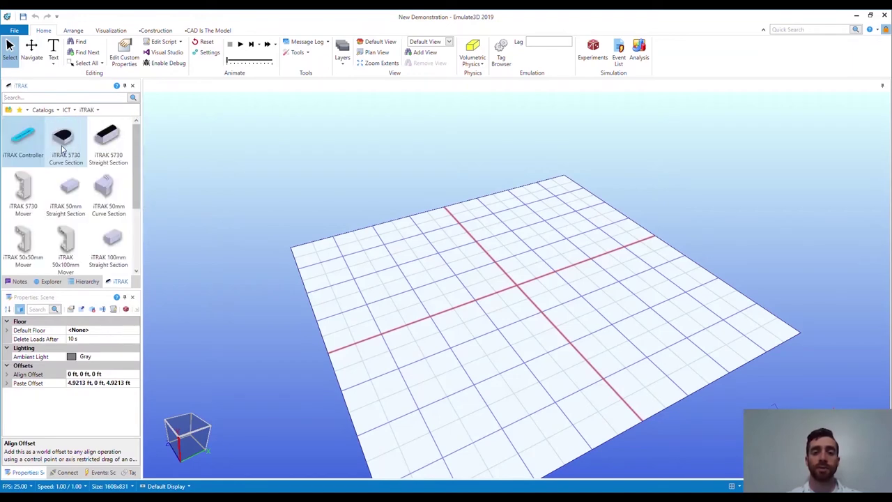
{"action": "left_click", "coordinate": [63, 149]}
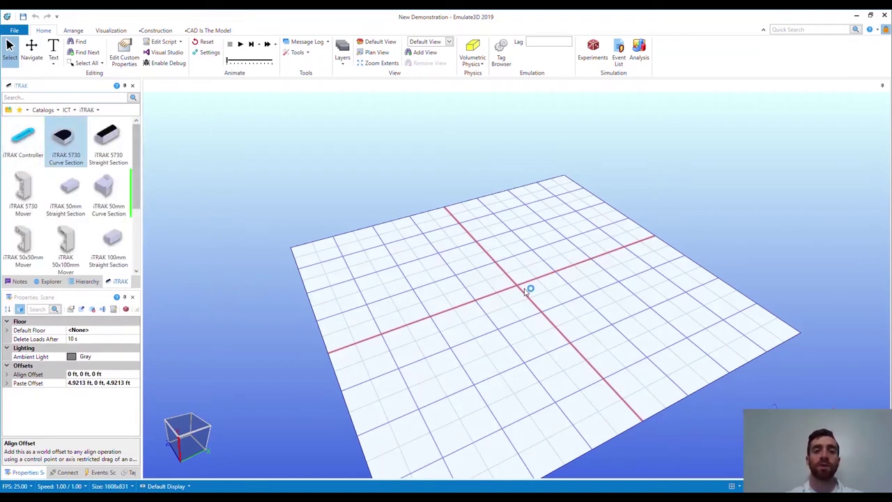
{"action": "left_click_drag", "start_coordinate": [528, 291], "coordinate": [528, 290]}
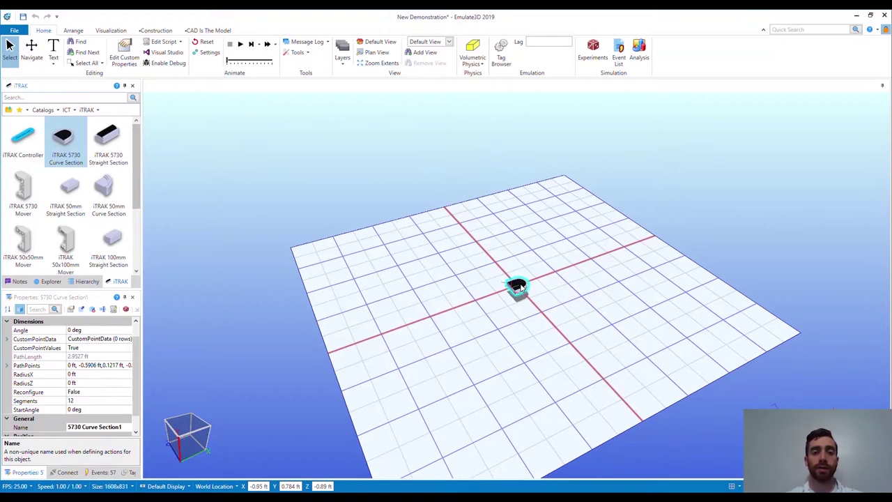
{"action": "scroll", "coordinate": [526, 322], "scroll_direction": "up", "scroll_amount": 5}
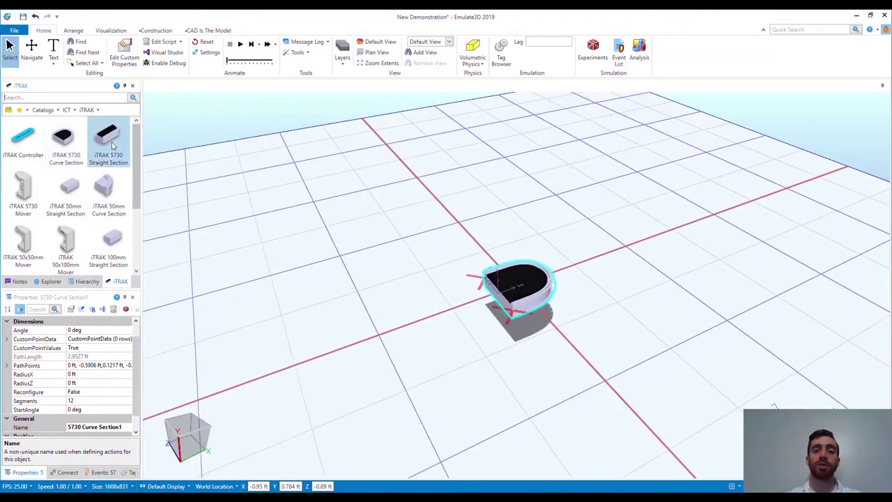
{"action": "left_click_drag", "start_coordinate": [108, 140], "coordinate": [469, 319]}
Attach a second straight section, then copy the three sections turned to close the oval
{"action": "left_click", "coordinate": [422, 331]}
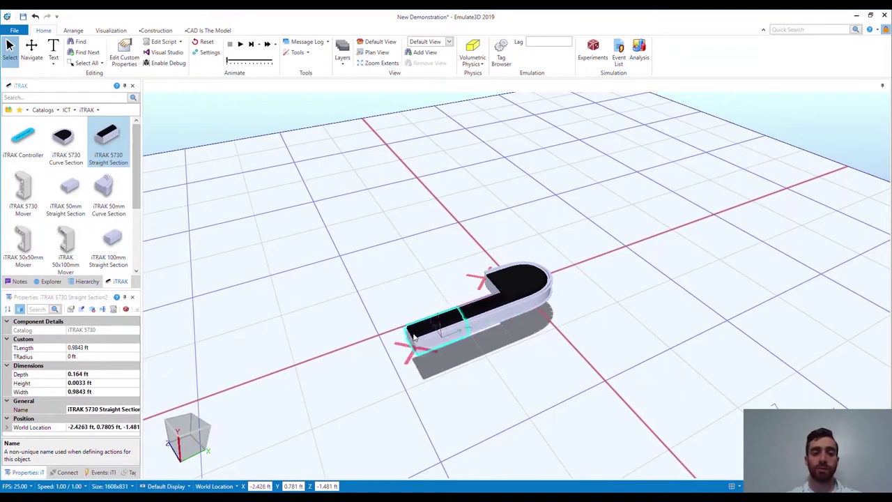
{"action": "left_click_drag", "start_coordinate": [360, 246], "coordinate": [558, 339]}
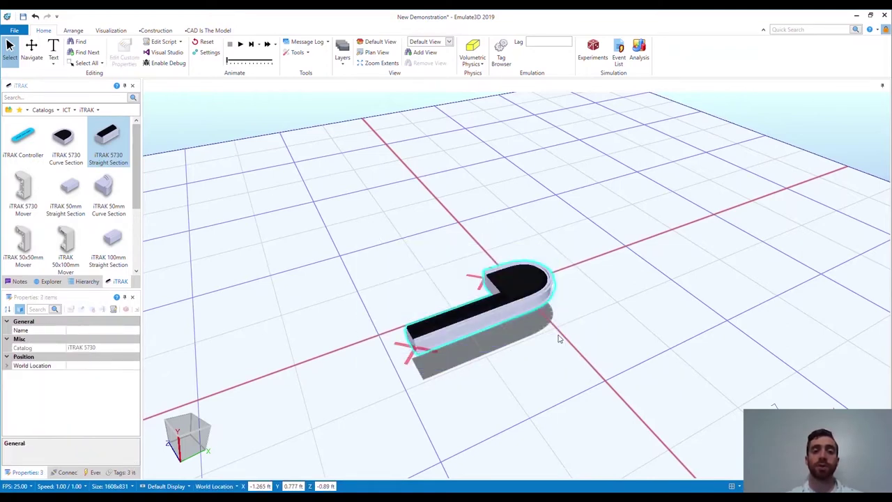
{"action": "mouse_move", "coordinate": [439, 309]}
{"action": "left_mouse_down", "text": "ctrl"}
{"action": "mouse_move", "coordinate": [299, 327]}
{"action": "mouse_move", "coordinate": [335, 335]}
{"action": "mouse_move", "coordinate": [328, 327]}
{"action": "mouse_move", "coordinate": [346, 344]}
{"action": "left_mouse_up", "text": "ctrl"}
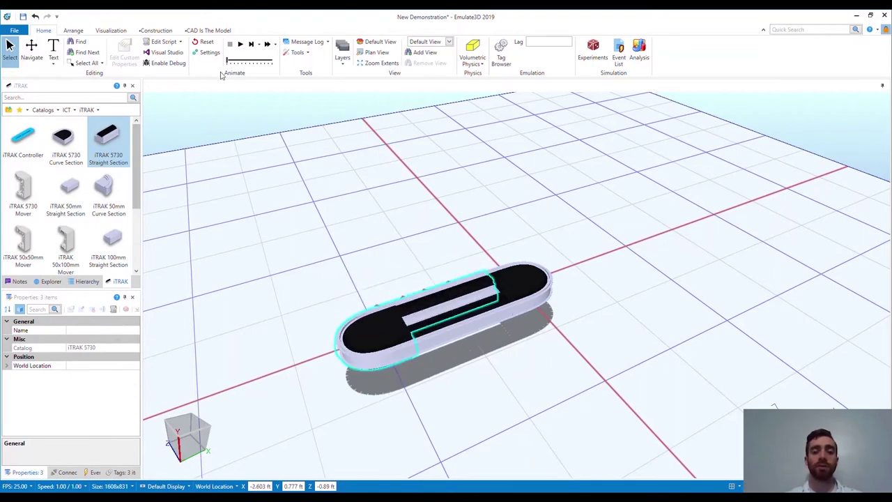
Snap an iTRAK Controller onto Straight Section2's ZeroSection and show the ICT ribbon tools
{"action": "left_click", "coordinate": [36, 167]}
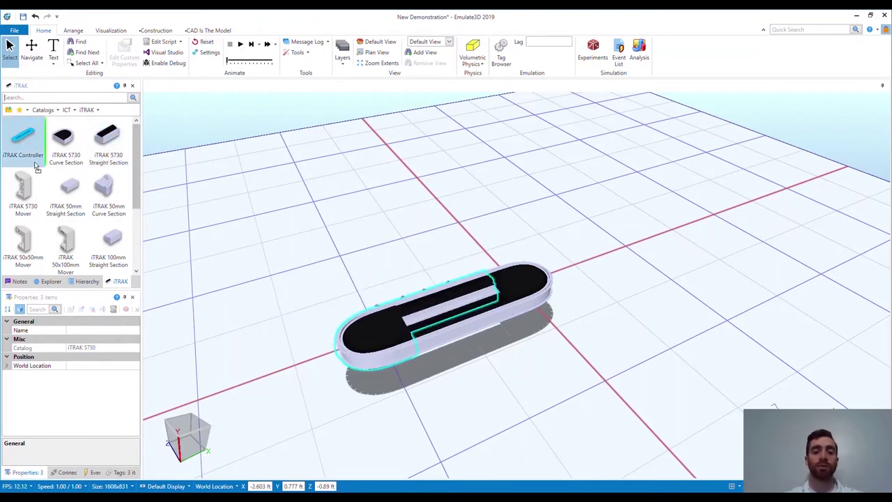
{"action": "left_click_drag", "start_coordinate": [196, 279], "coordinate": [428, 338]}
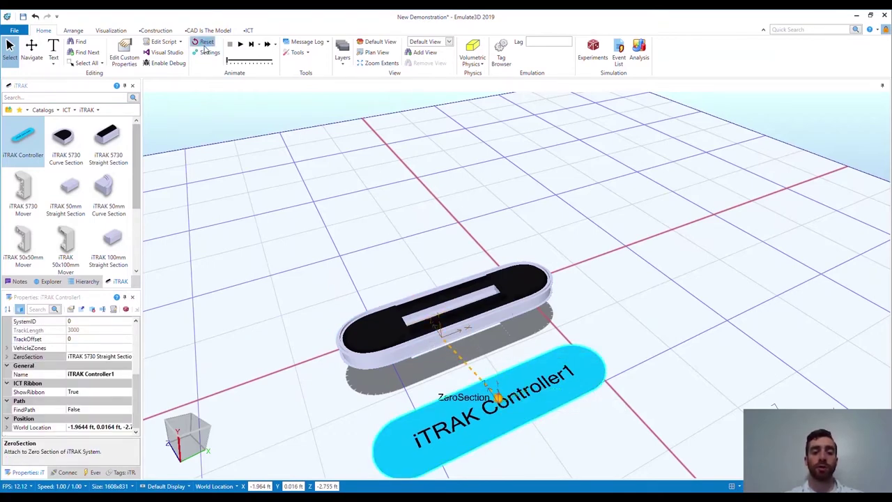
{"action": "scroll", "coordinate": [478, 306], "scroll_direction": "down", "scroll_amount": 5}
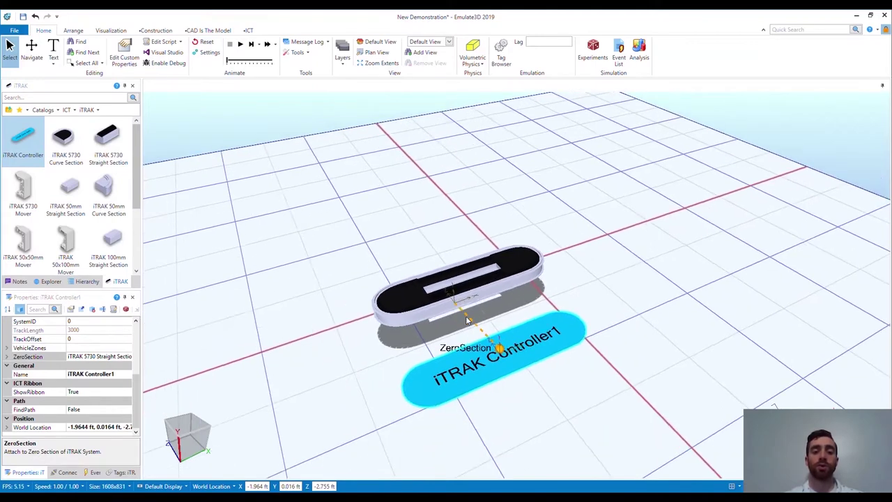
{"action": "scroll", "coordinate": [470, 188], "scroll_direction": "up", "scroll_amount": 2}
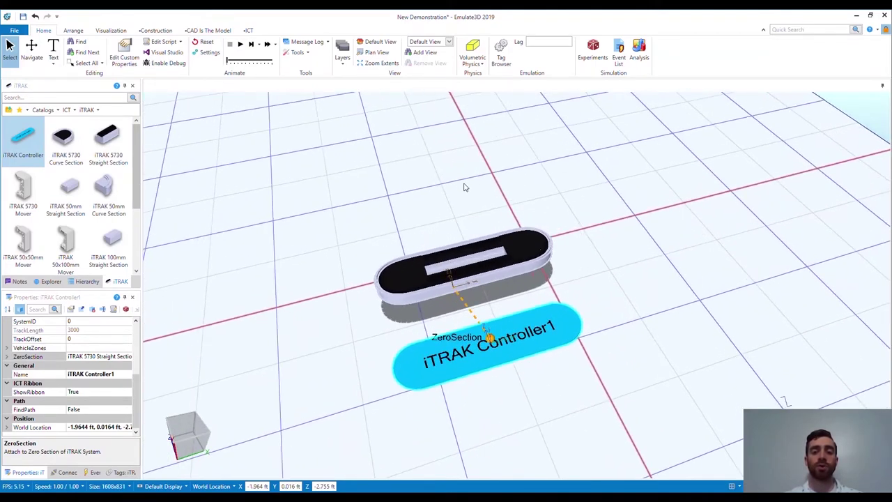
{"action": "left_click", "coordinate": [248, 30]}
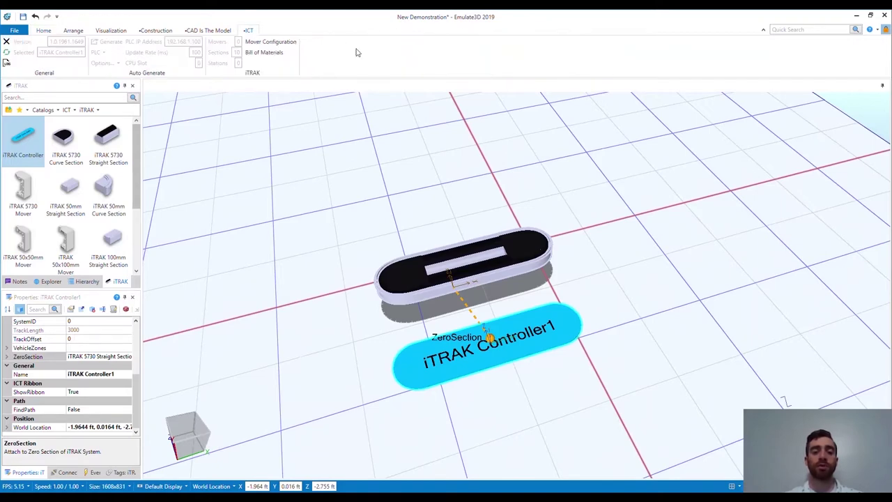
Place two iTRAK 5730 movers, Mover_01 and Mover_02, on the oval track
{"action": "left_click", "coordinate": [26, 192]}
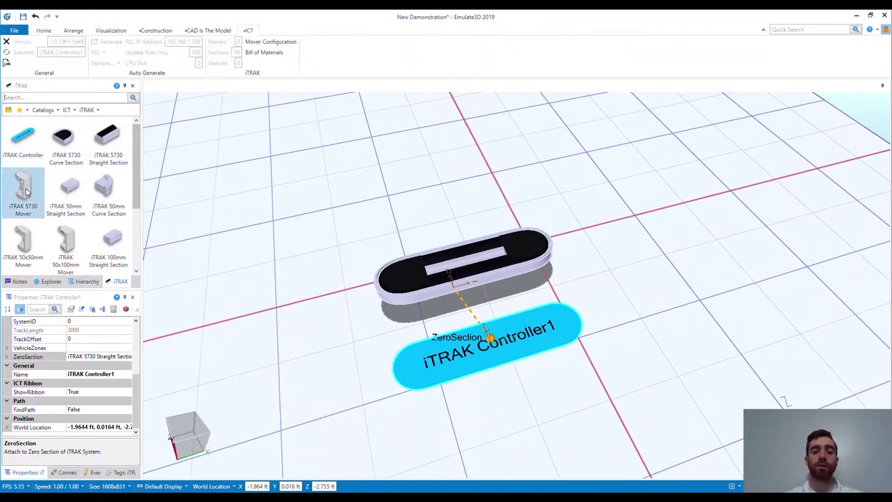
{"action": "left_click_drag", "start_coordinate": [21, 194], "coordinate": [426, 292]}
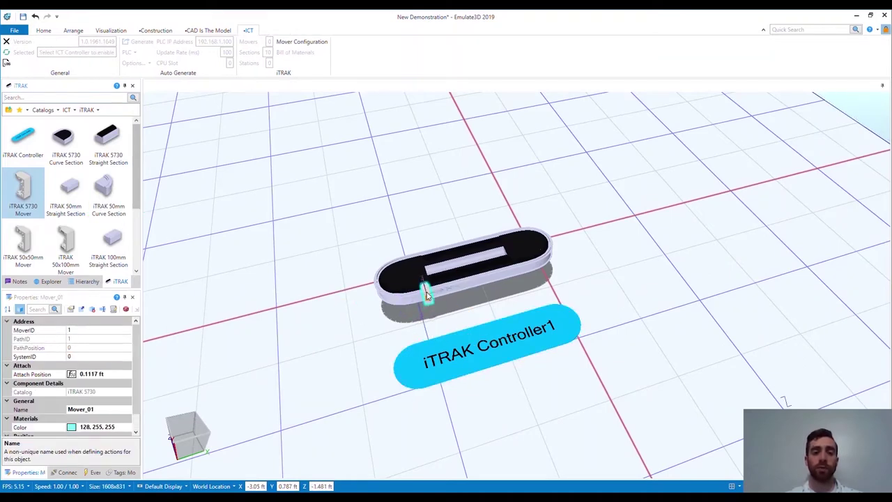
{"action": "scroll", "coordinate": [426, 293], "scroll_direction": "up", "scroll_amount": 5}
{"action": "left_click_drag", "start_coordinate": [297, 304], "coordinate": [352, 287], "text": "ctrl"}
{"action": "scroll", "coordinate": [322, 296], "scroll_direction": "down", "scroll_amount": 2}
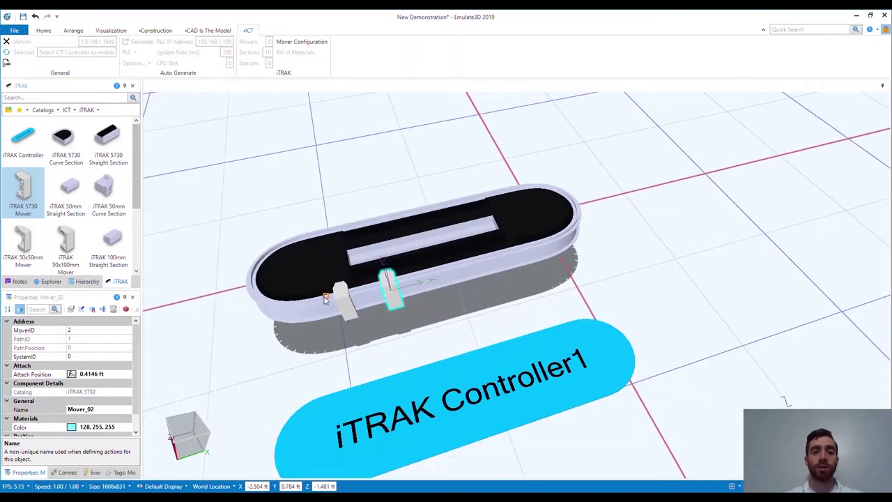
{"action": "left_click", "coordinate": [342, 307]}
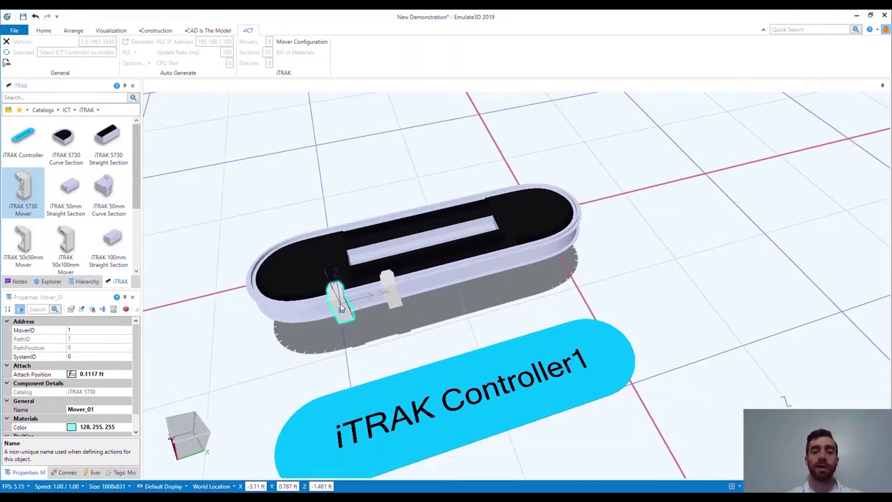
Use the controller's Mover Configuration to add 10 movers of the chosen type
{"action": "left_click", "coordinate": [406, 384]}
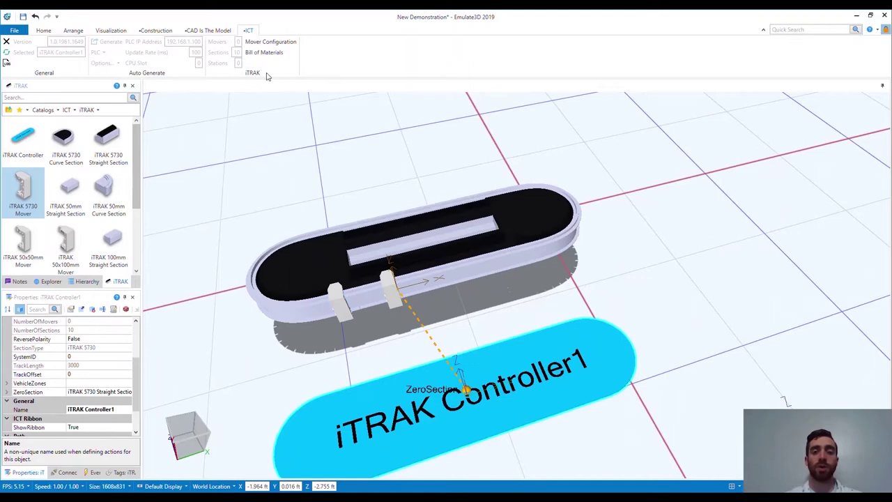
{"action": "left_click", "coordinate": [263, 44]}
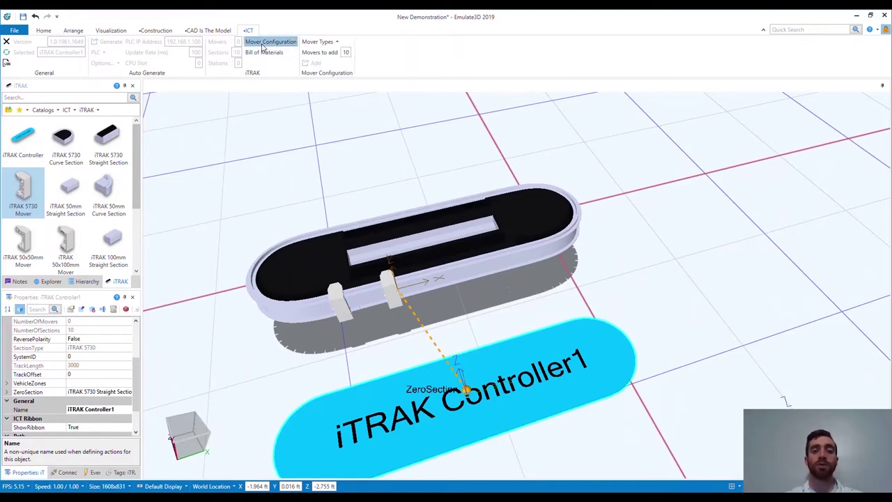
{"action": "left_click", "coordinate": [322, 44]}
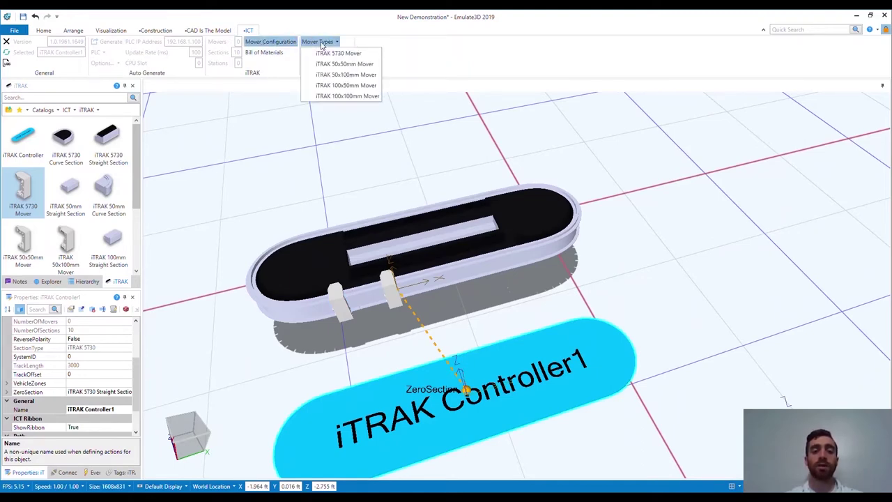
{"action": "left_click", "coordinate": [320, 70]}
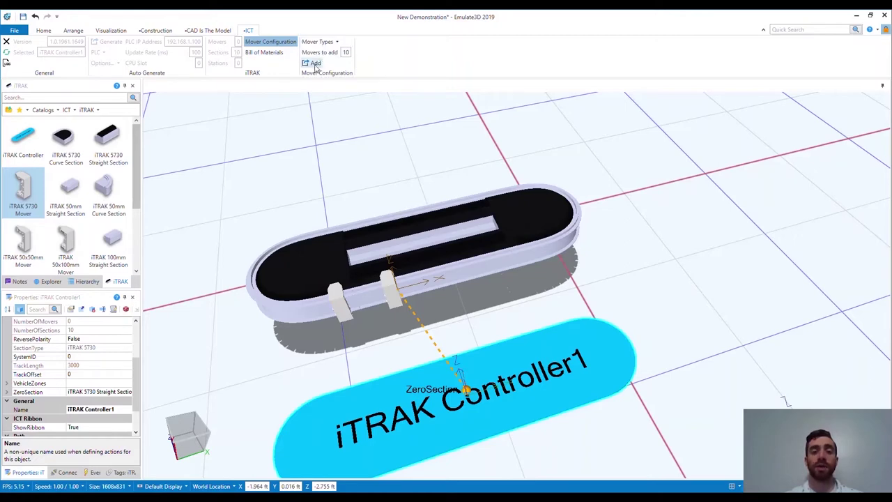
{"action": "left_click", "coordinate": [313, 63]}
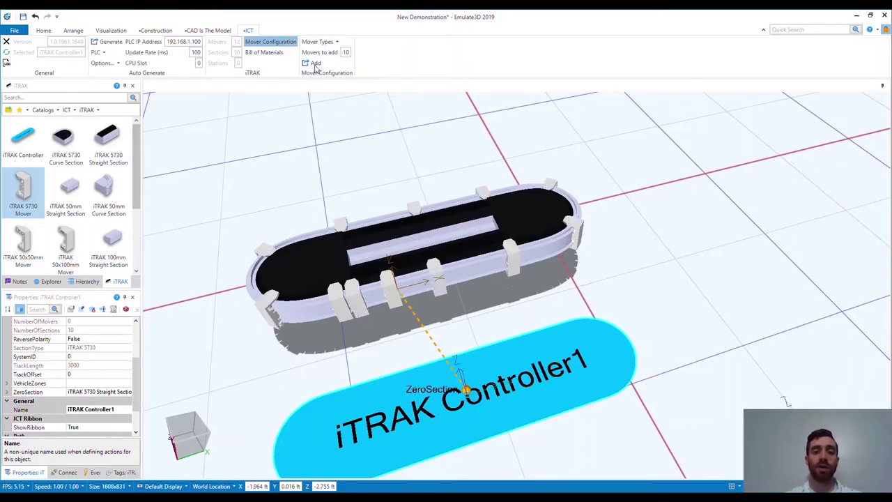
{"action": "left_click", "coordinate": [267, 41]}
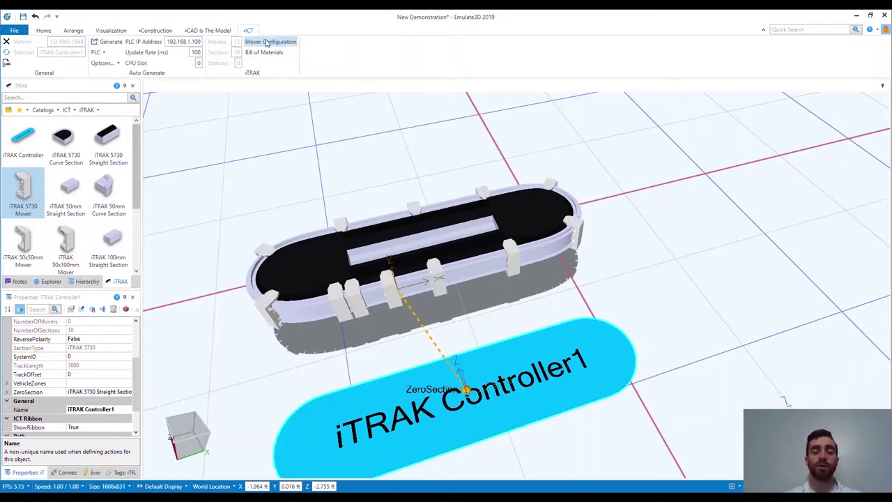
Place a station named Station_00 with StationID 0 and NextTargetID 1
{"action": "scroll", "coordinate": [137, 168], "scroll_direction": "down", "scroll_amount": 3}
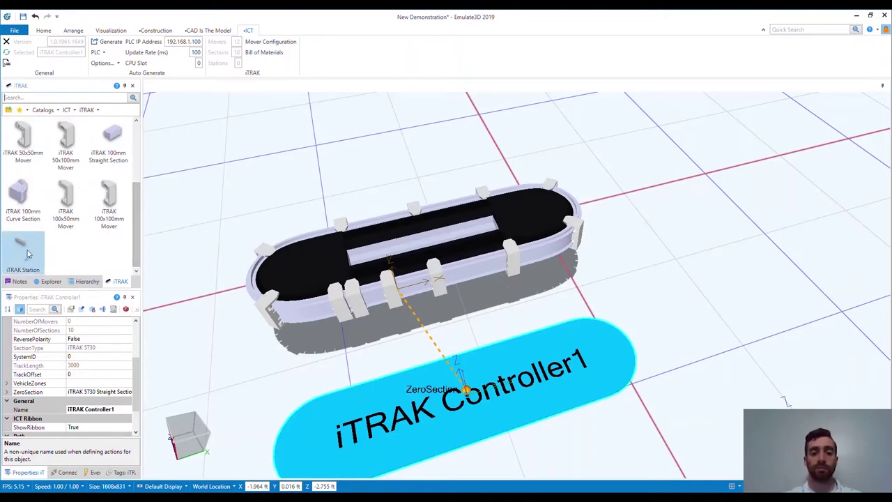
{"action": "left_click_drag", "start_coordinate": [195, 257], "coordinate": [380, 304]}
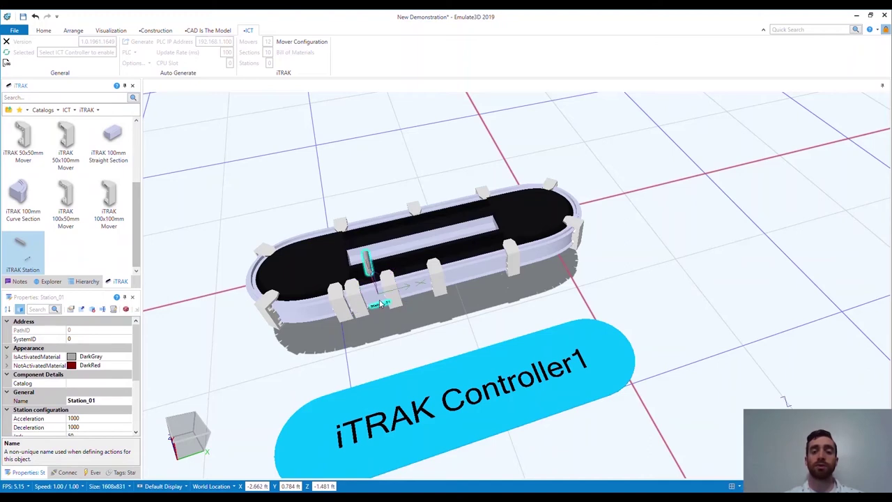
{"action": "left_click", "coordinate": [119, 401]}
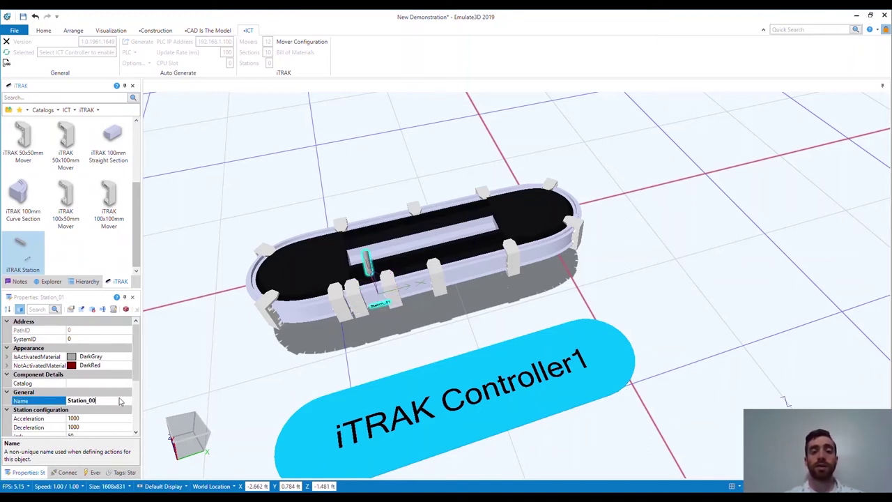
{"action": "scroll", "coordinate": [117, 405], "scroll_direction": "down", "scroll_amount": 2}
{"action": "left_click", "coordinate": [90, 410]}
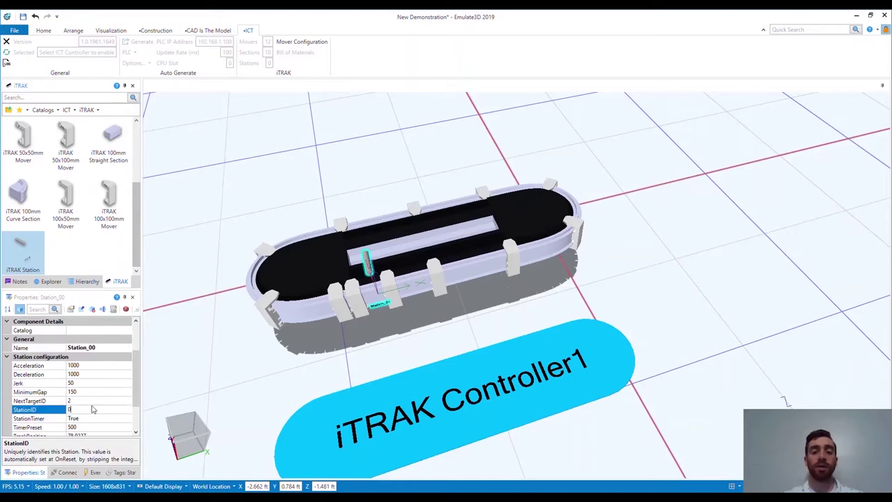
{"action": "left_click", "coordinate": [93, 401]}
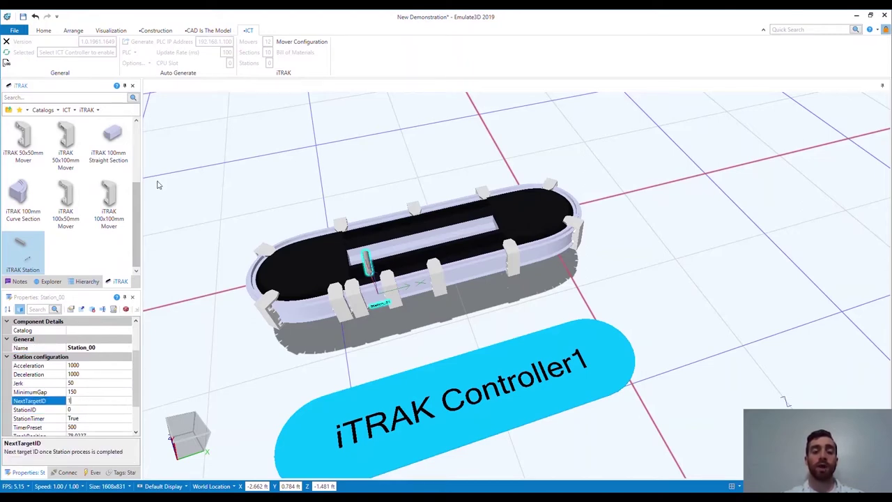
{"action": "left_click", "coordinate": [43, 30]}
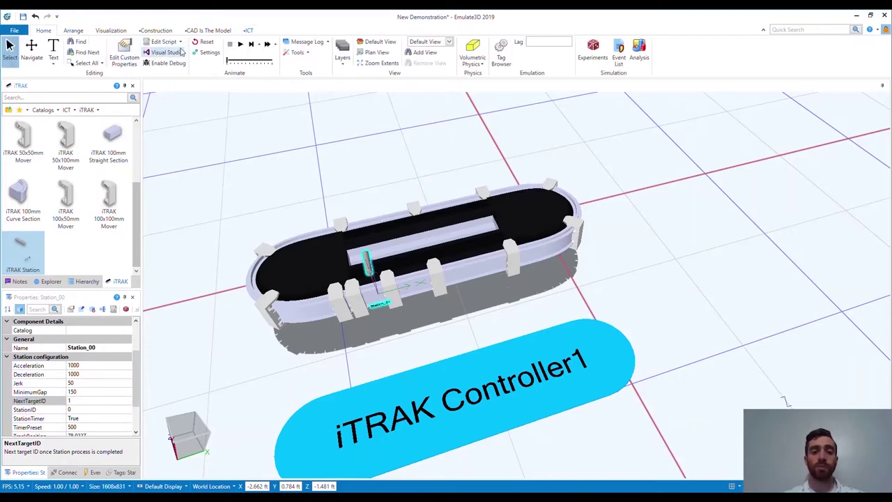
Add Station_01 and Station_02, changing Station_02's NextTargetID to 0
{"action": "left_click_drag", "start_coordinate": [53, 257], "coordinate": [495, 271]}
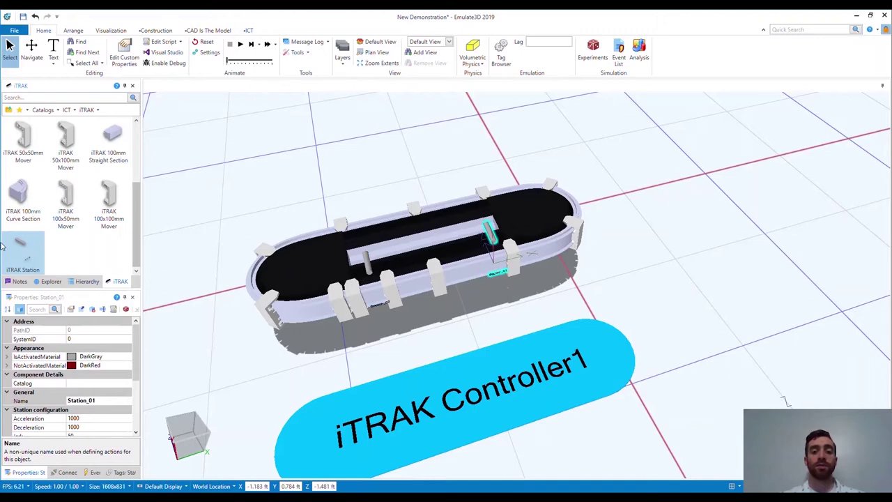
{"action": "left_click_drag", "start_coordinate": [23, 250], "coordinate": [398, 218]}
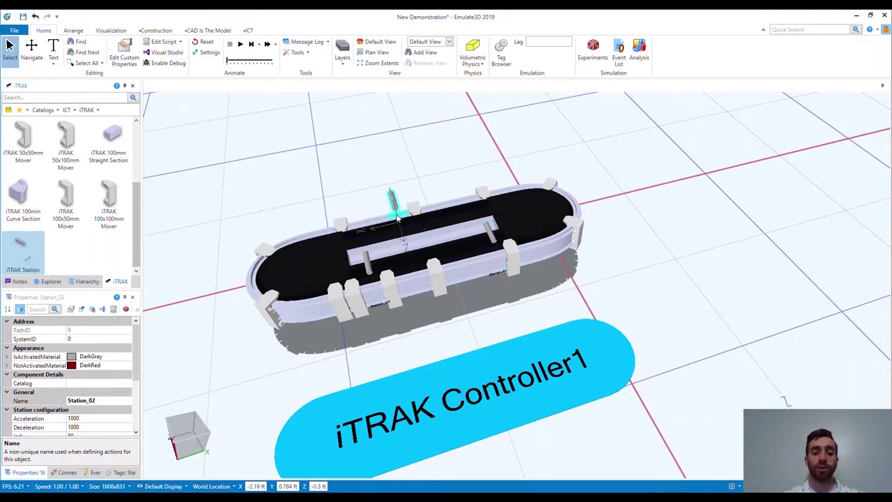
{"action": "left_click", "coordinate": [328, 176]}
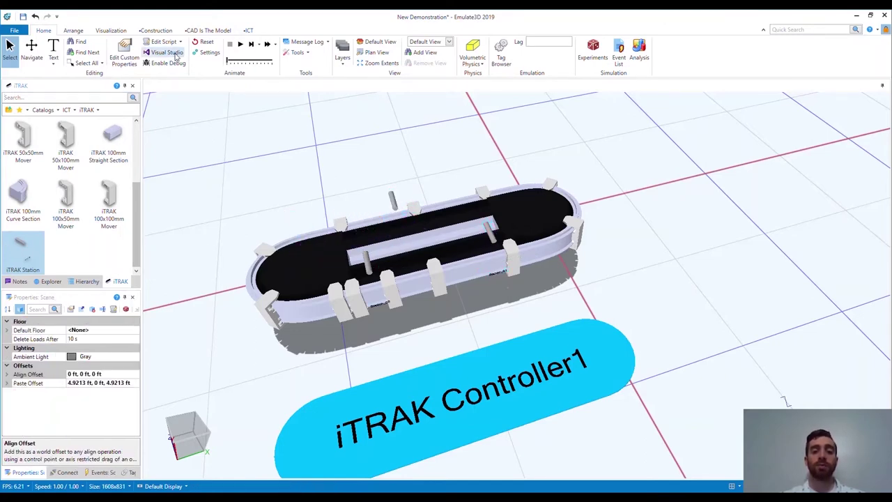
{"action": "left_click", "coordinate": [417, 390]}
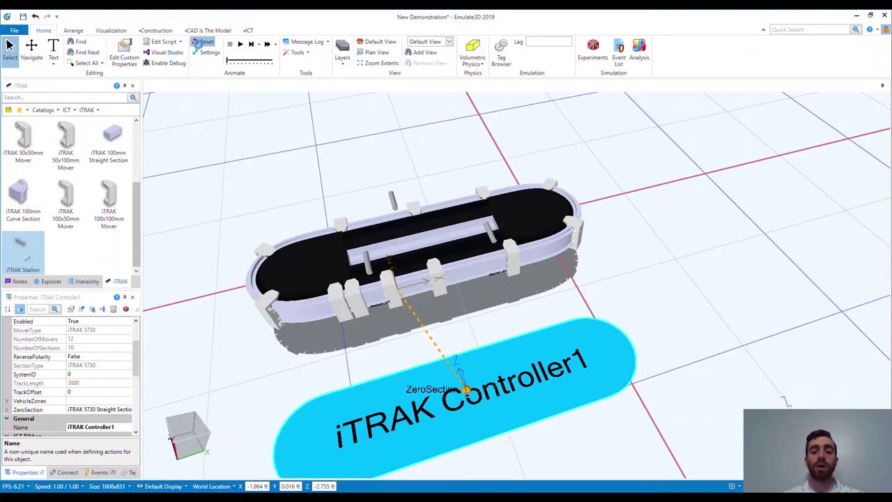
{"action": "left_click", "coordinate": [393, 203]}
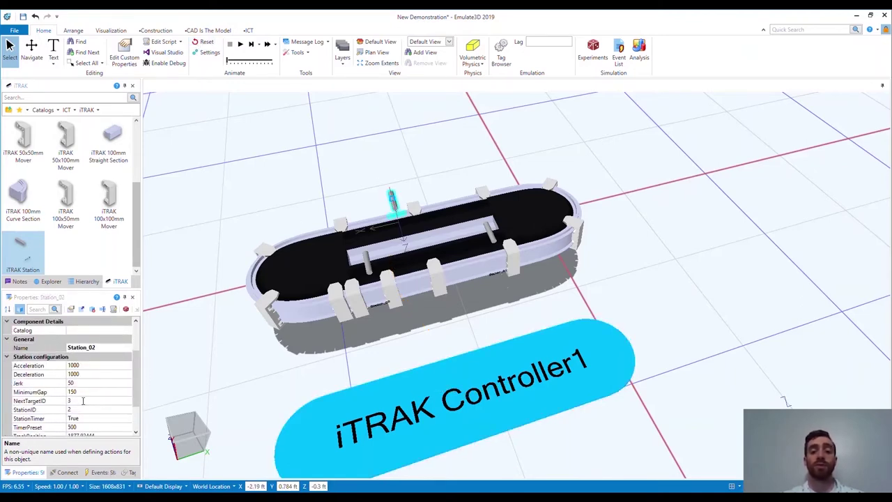
{"action": "left_click", "coordinate": [82, 401]}
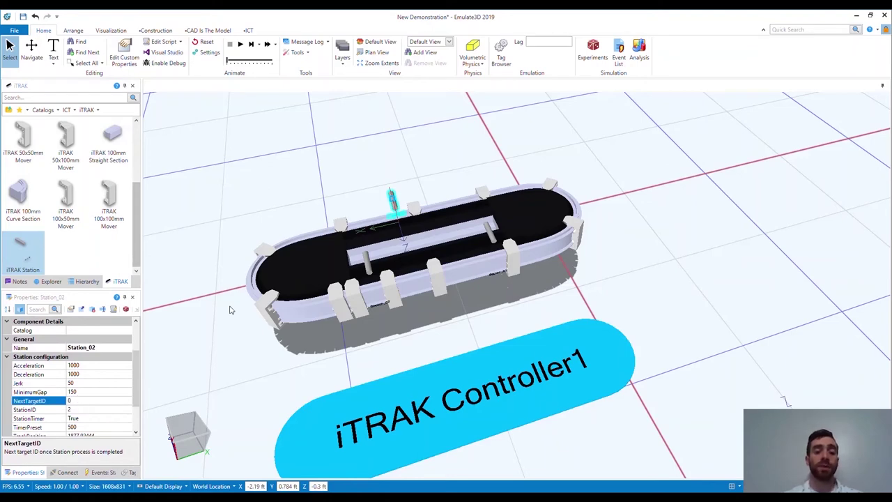
{"action": "left_click", "coordinate": [278, 211]}
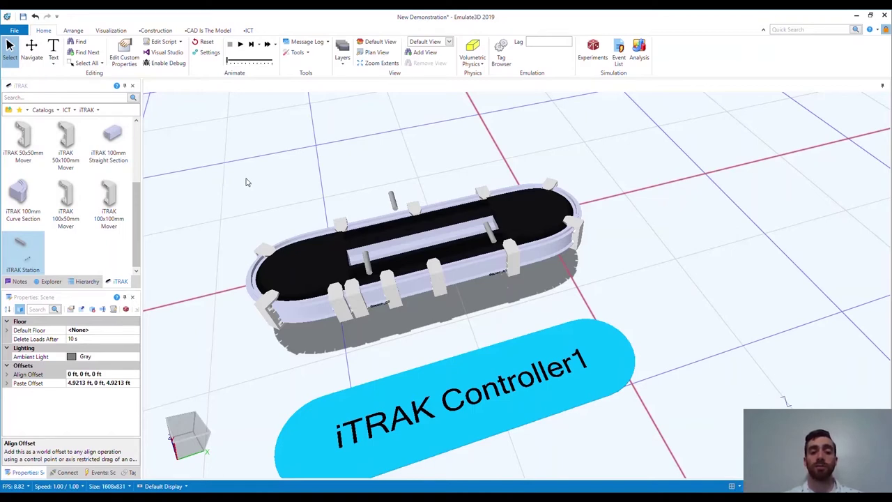
Set the iTRAK controller's PLC model to 5069-L3100ERMS2
{"action": "left_click", "coordinate": [401, 211]}
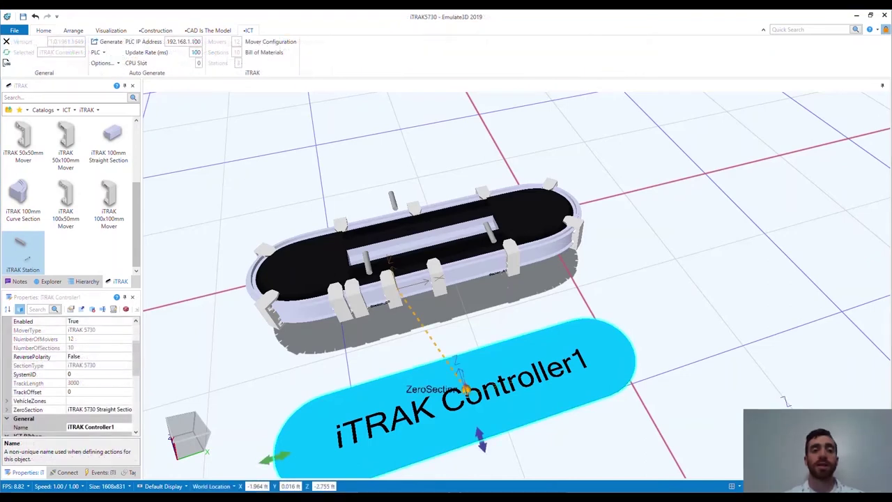
{"action": "left_click", "coordinate": [276, 168]}
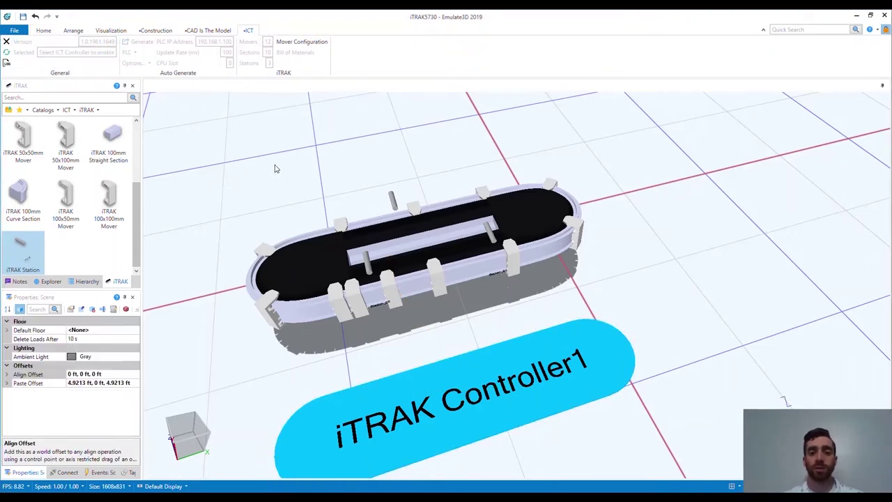
{"action": "left_click", "coordinate": [438, 379]}
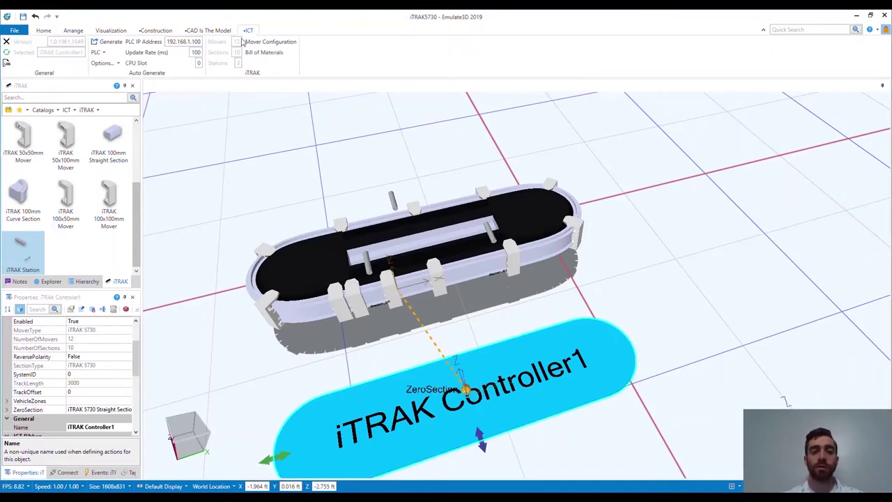
{"action": "left_click", "coordinate": [98, 53]}
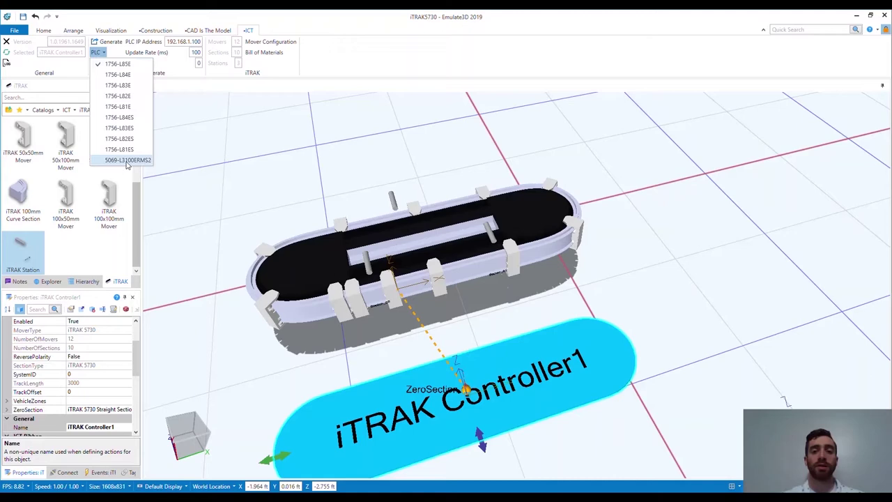
{"action": "left_click", "coordinate": [127, 160]}
{"action": "left_click", "coordinate": [105, 54]}
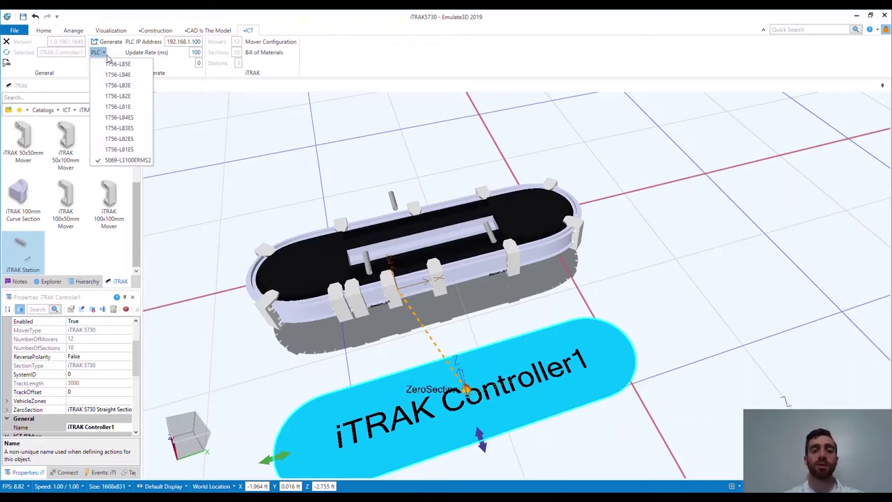
{"action": "left_click", "coordinate": [107, 58]}
Review the code generation options and enter PLC IP address 192.168.1.10
{"action": "left_click", "coordinate": [114, 63]}
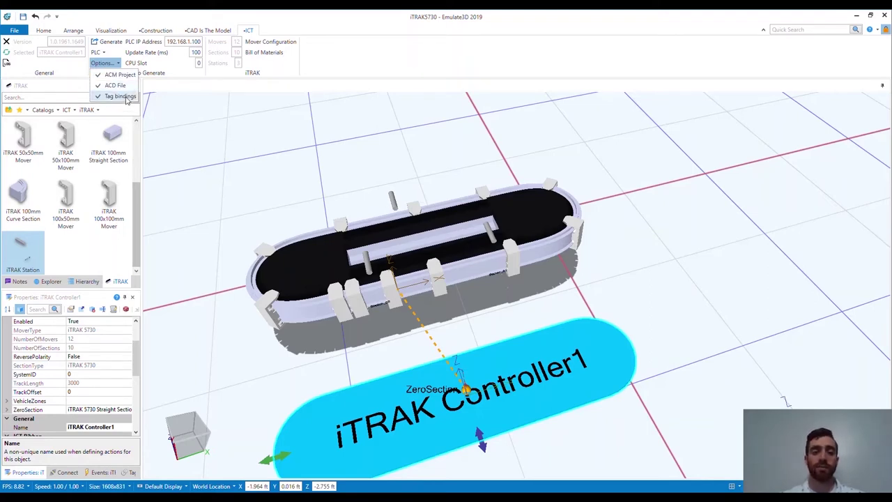
{"action": "left_click", "coordinate": [159, 50]}
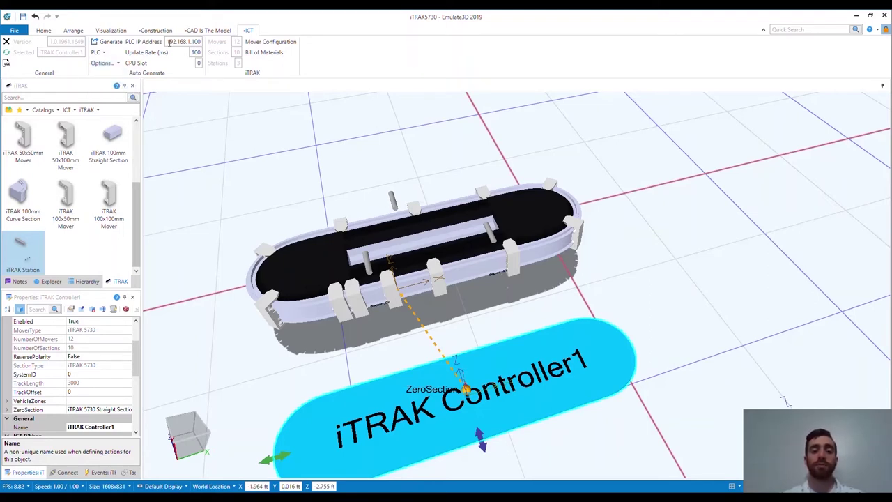
{"action": "left_click_drag", "start_coordinate": [169, 43], "coordinate": [200, 40]}
{"action": "type", "text": "1"}
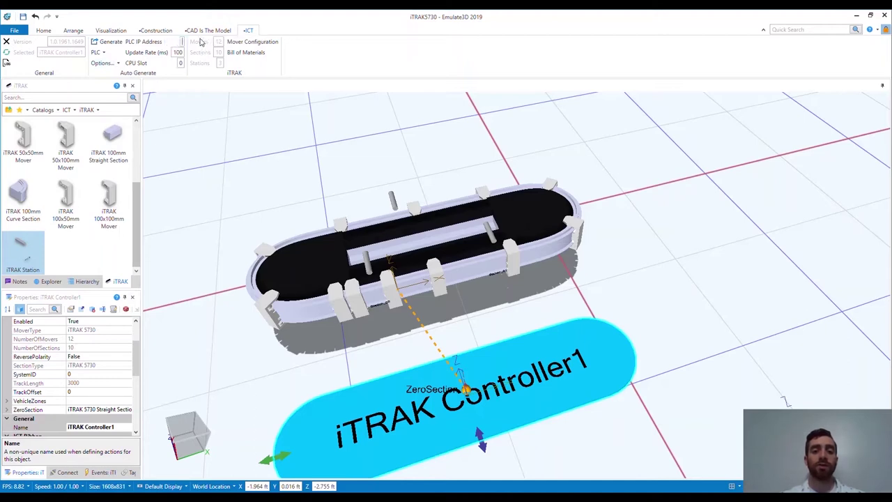
{"action": "type", "text": "92.168.1.10"}
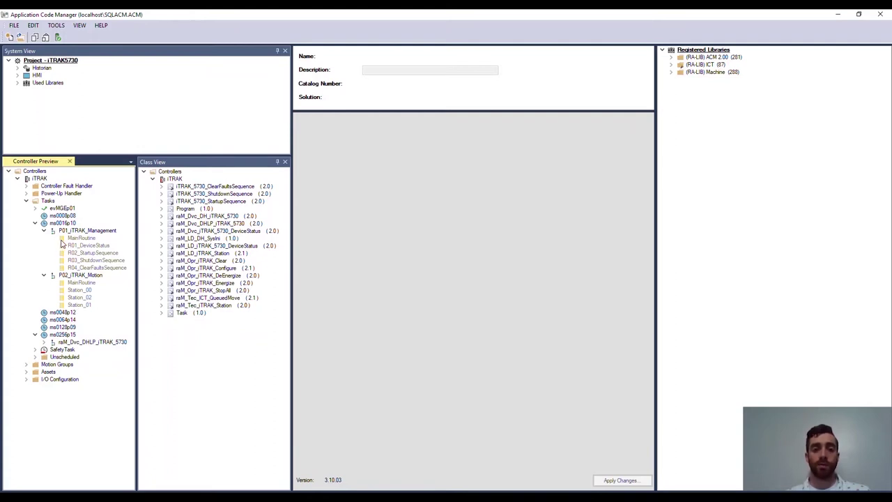
Inspect the iTRAK controller, iTRAK_5730_ClearFaultsSequence and raM_Dvc_DH_iTRAK_5730 object details
{"action": "left_click", "coordinate": [38, 179]}
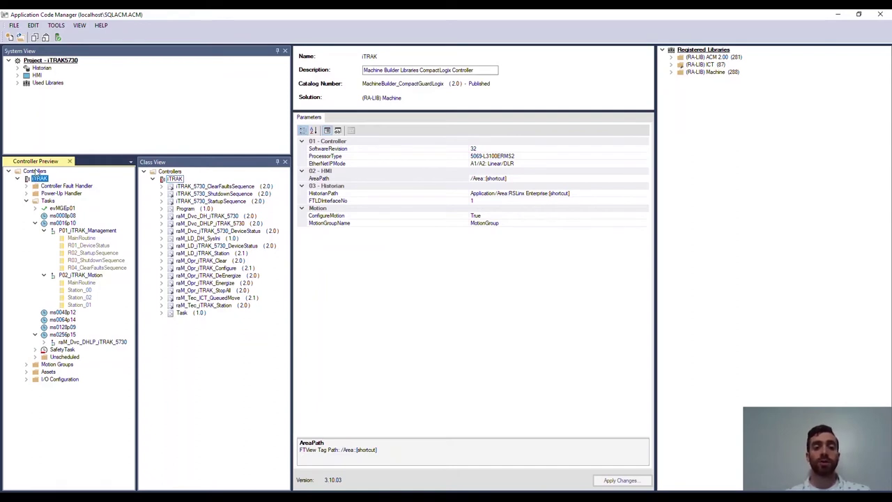
{"action": "left_click", "coordinate": [187, 165]}
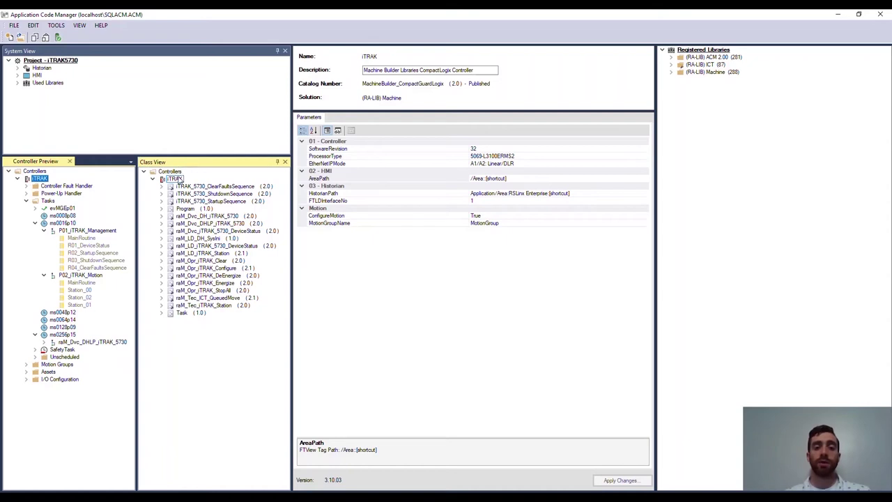
{"action": "left_click", "coordinate": [174, 179]}
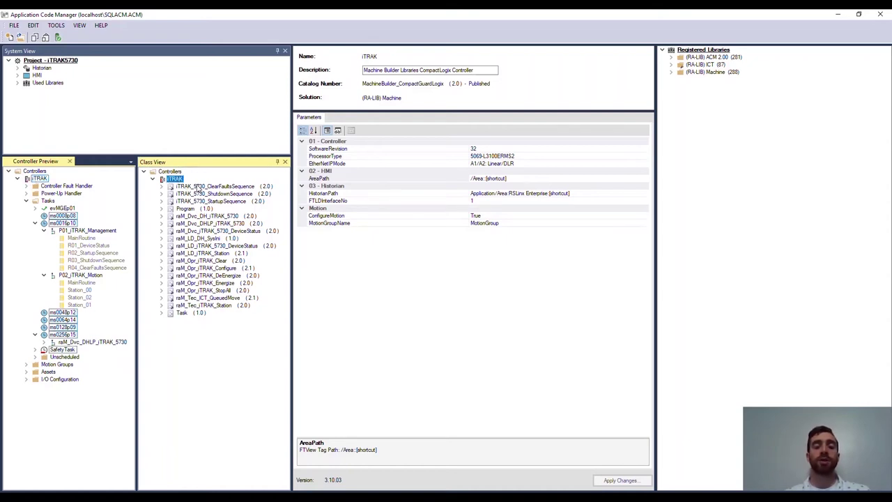
{"action": "left_click", "coordinate": [198, 186]}
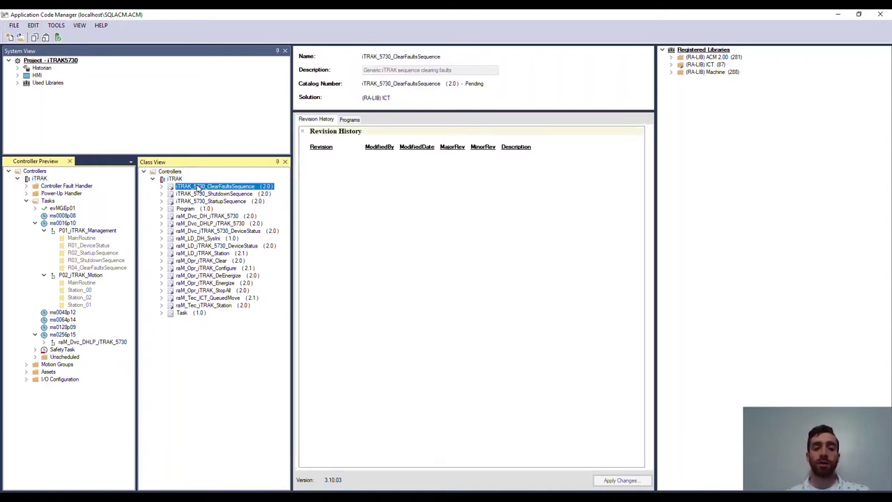
{"action": "left_click", "coordinate": [198, 217]}
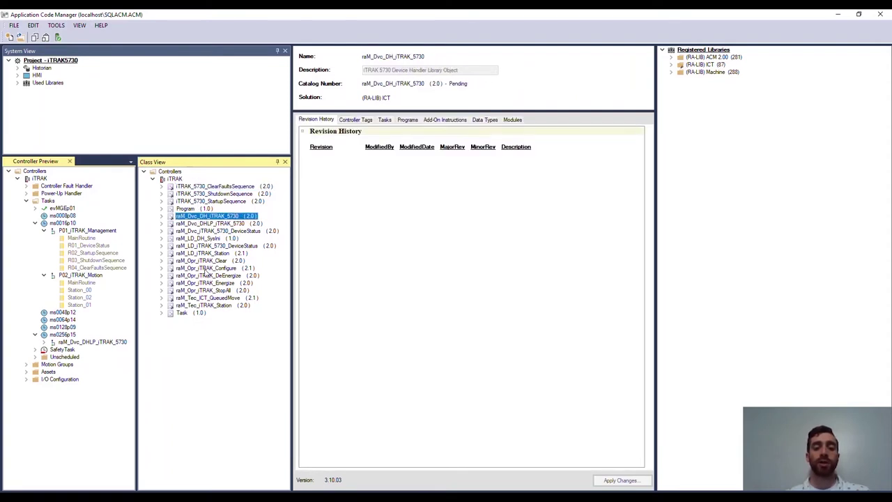
Review raM_Opr_iTRAK_Configure's revision history and add-on instruction, then select the (RA-LIB) ACM 2.00 library
{"action": "left_click", "coordinate": [206, 269]}
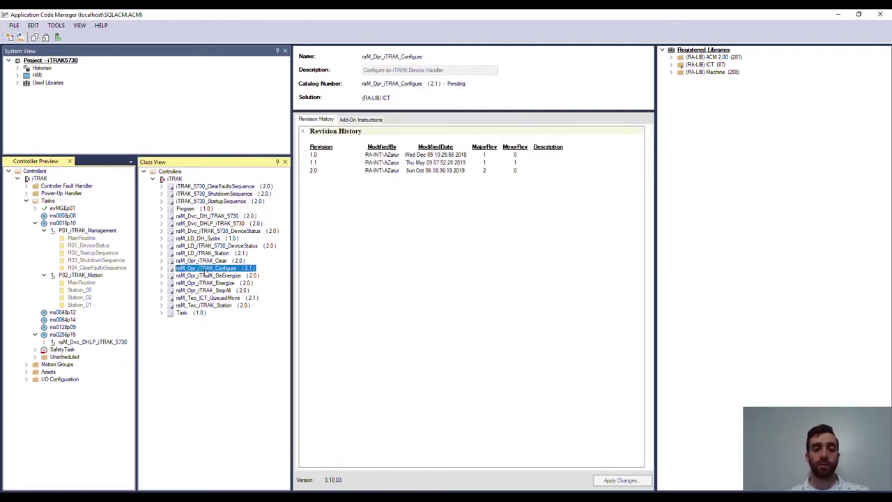
{"action": "left_click", "coordinate": [362, 119]}
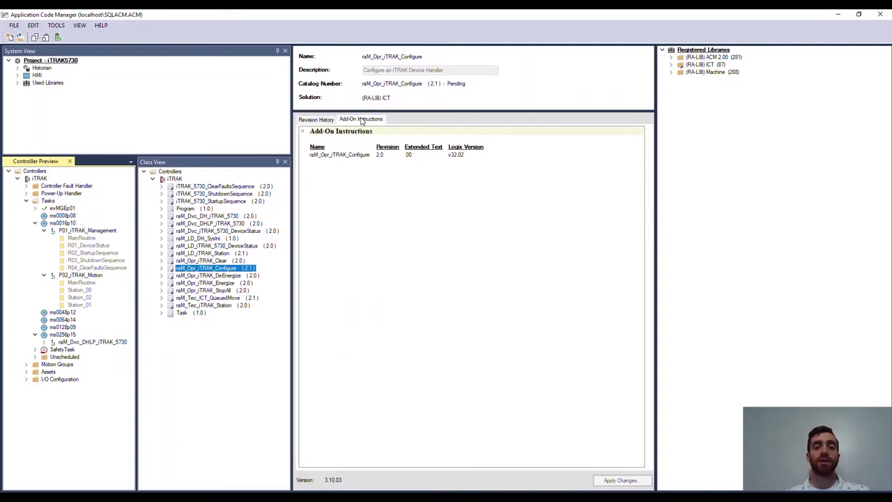
{"action": "left_click", "coordinate": [323, 120]}
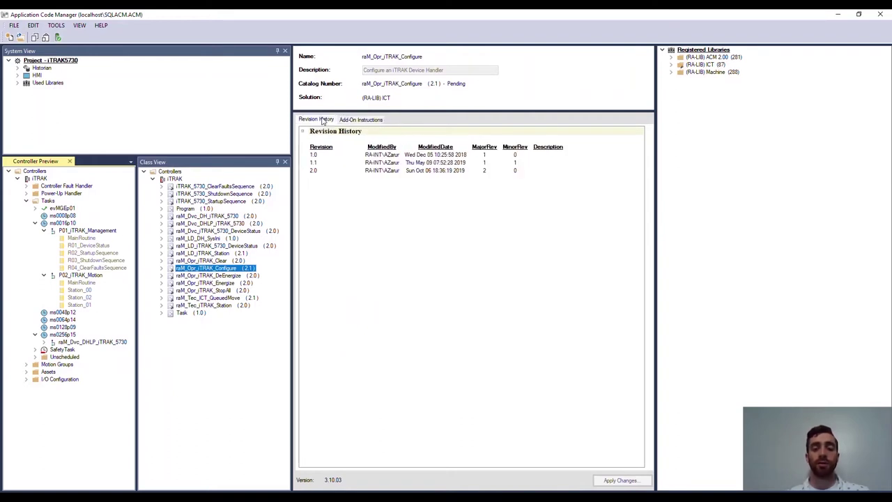
{"action": "left_click", "coordinate": [362, 121]}
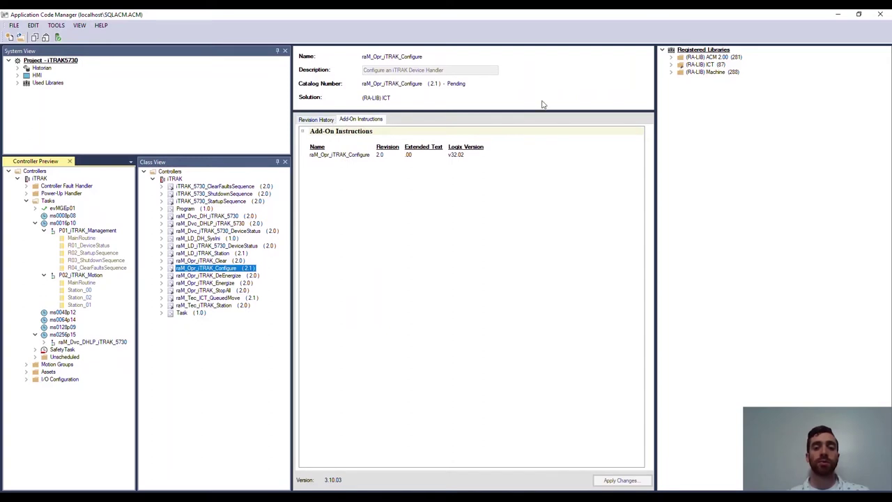
{"action": "left_click", "coordinate": [718, 58]}
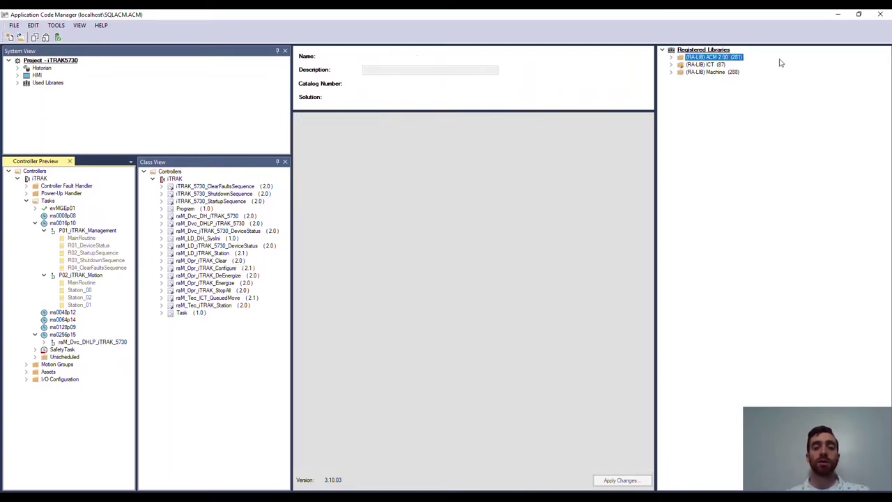
Expand (RA-LIB) ICT's Device, DesignPattern, Control Asset, Operation and Technology categories
{"action": "left_click", "coordinate": [672, 64]}
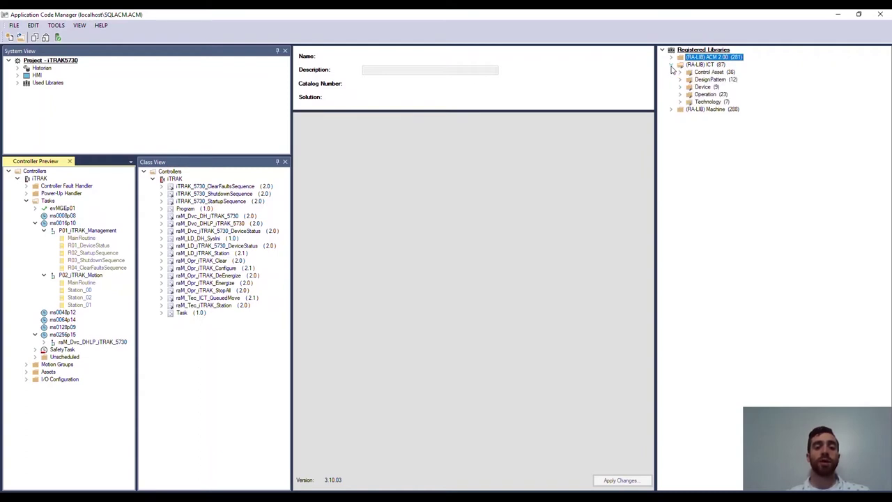
{"action": "left_click", "coordinate": [705, 65]}
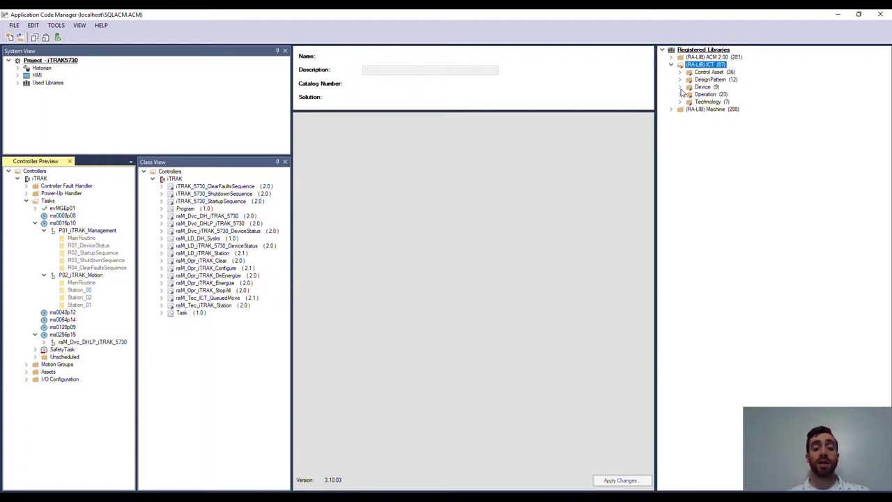
{"action": "left_click", "coordinate": [682, 89]}
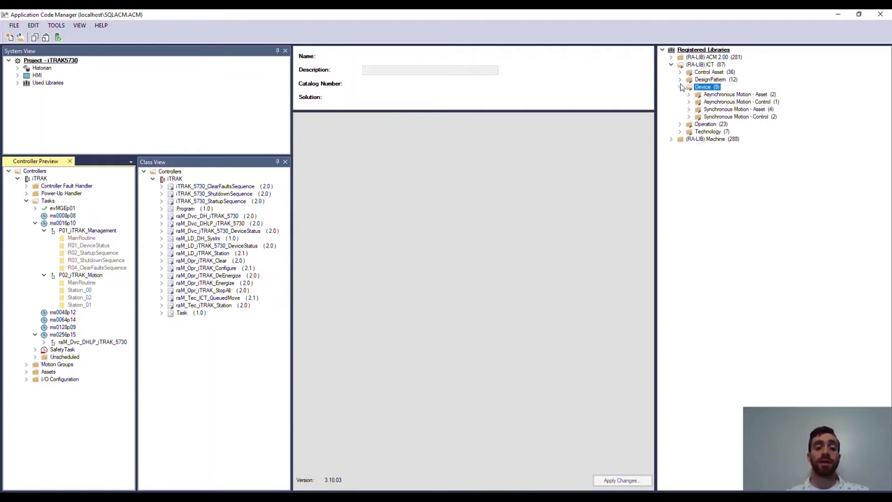
{"action": "left_click", "coordinate": [681, 81]}
{"action": "left_click", "coordinate": [680, 73]}
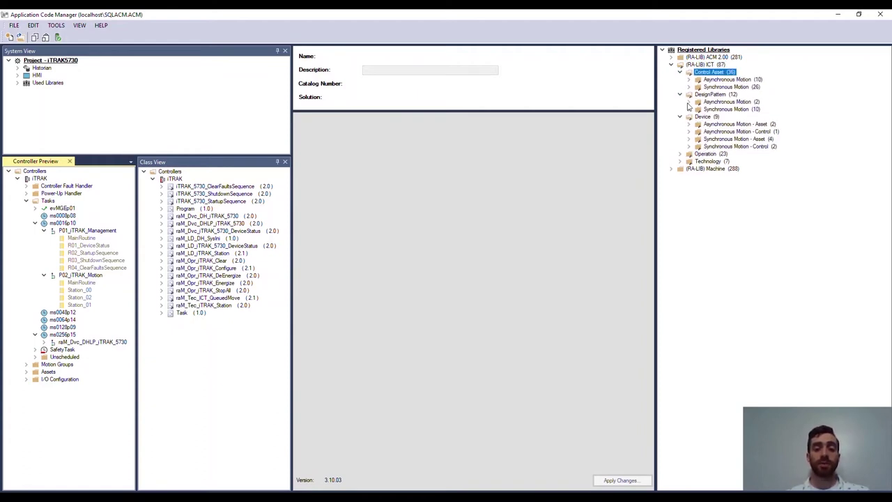
{"action": "left_click", "coordinate": [681, 155]}
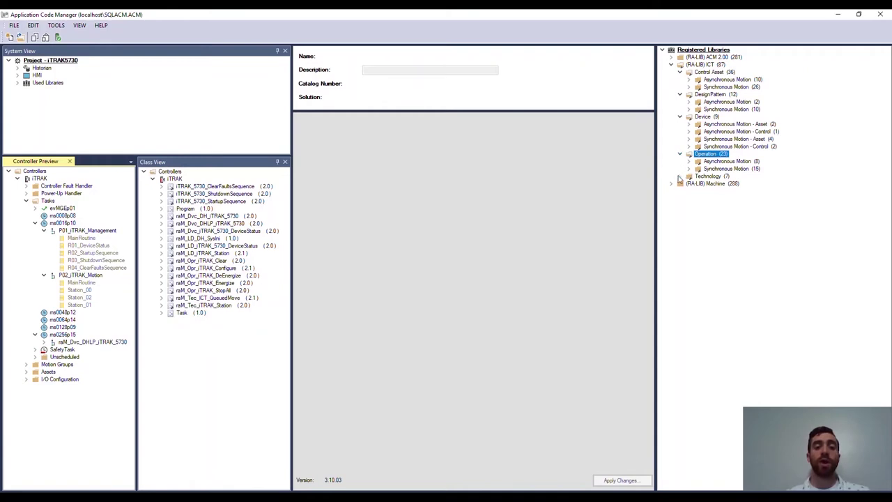
{"action": "left_click", "coordinate": [680, 176]}
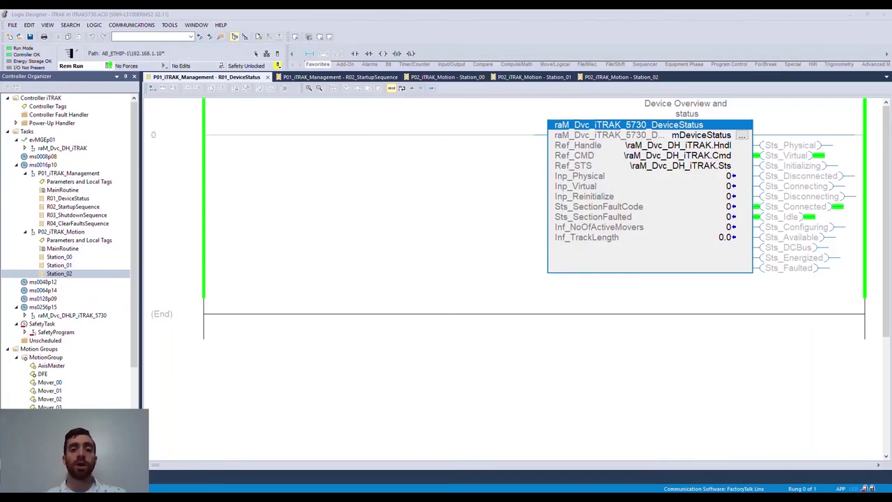
Check R01_DeviceStatus's Inp_Physical, Inp_Virtual and Inp_Reinitialize values, then open R02_StartupSequence
{"action": "left_click", "coordinate": [387, 16]}
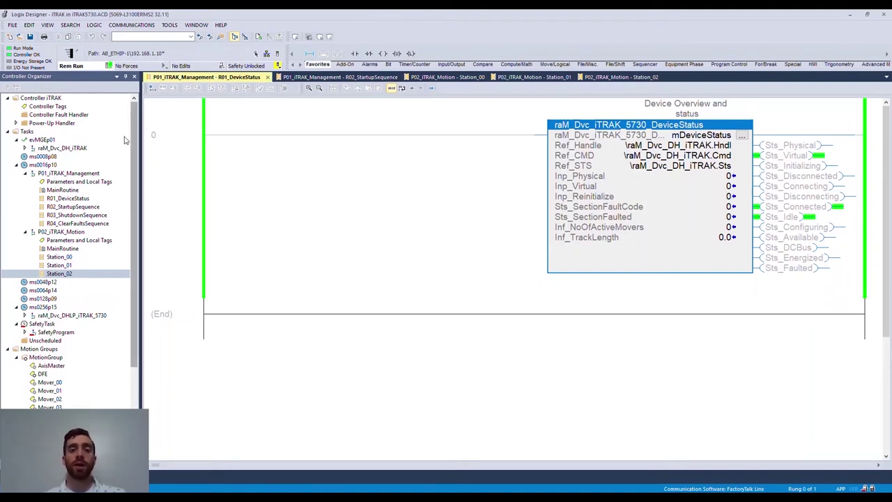
{"action": "left_click", "coordinate": [71, 199]}
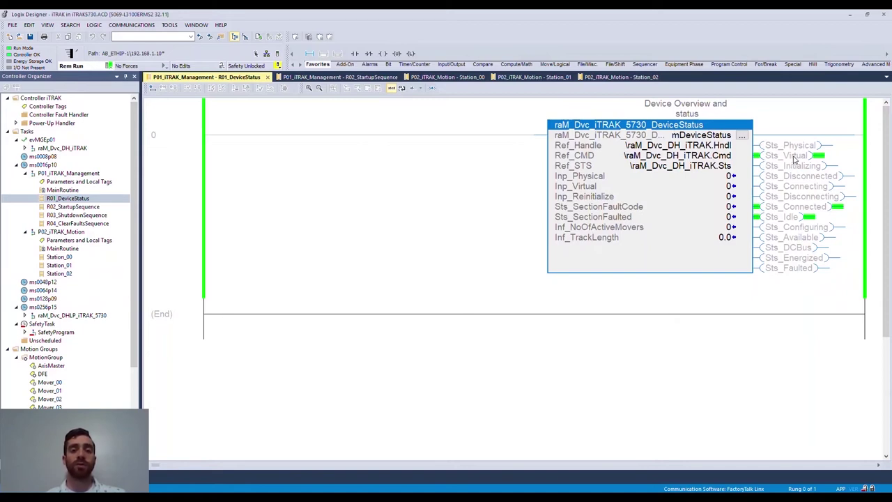
{"action": "left_click", "coordinate": [722, 180]}
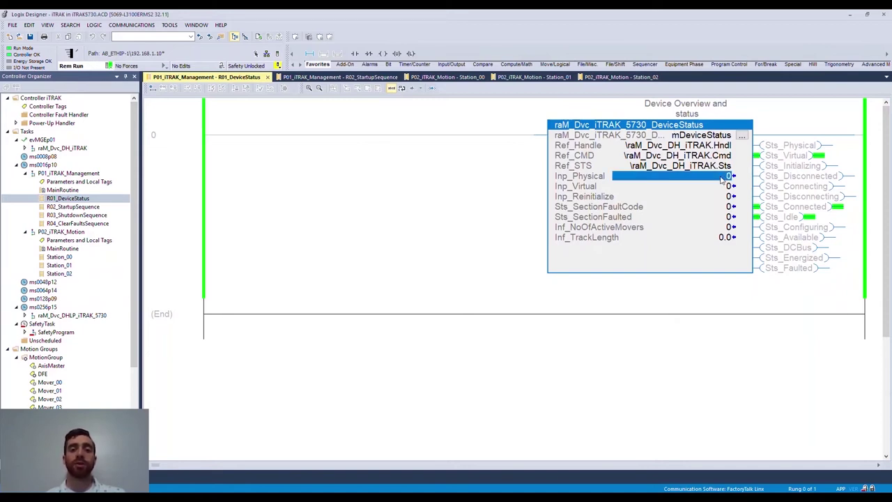
{"action": "key", "text": "Down"}
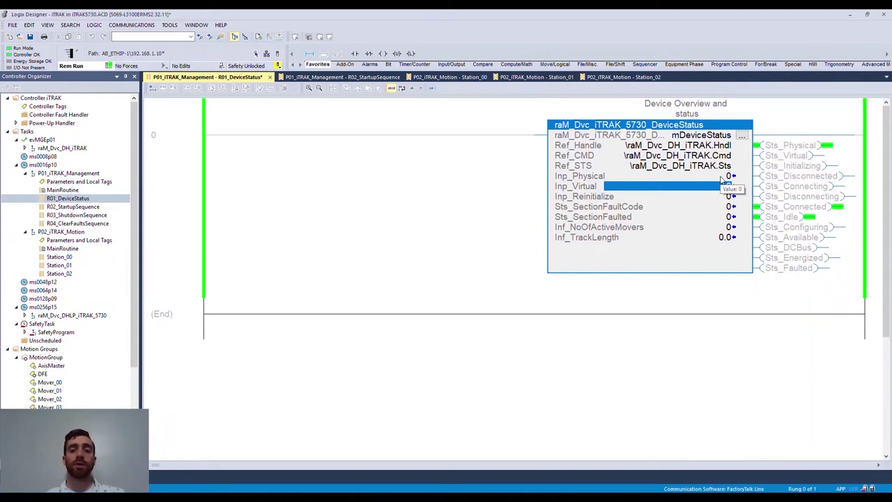
{"action": "key", "text": "Down"}
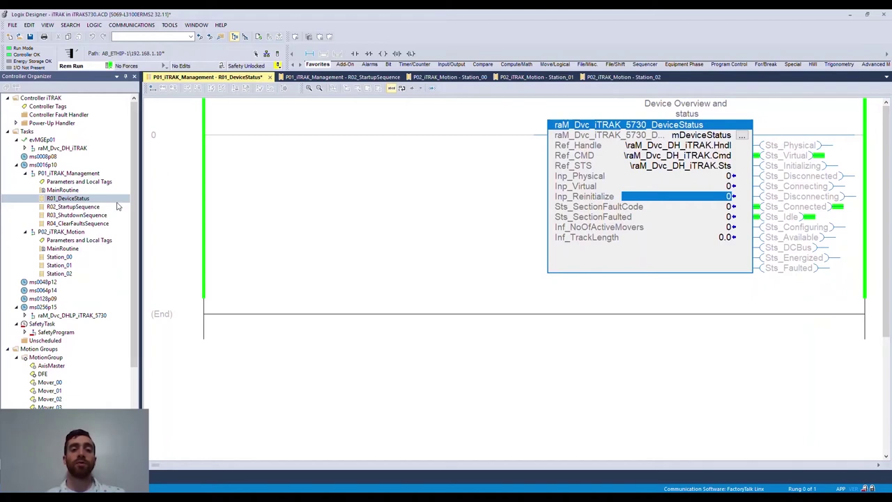
{"action": "double_click", "coordinate": [92, 207]}
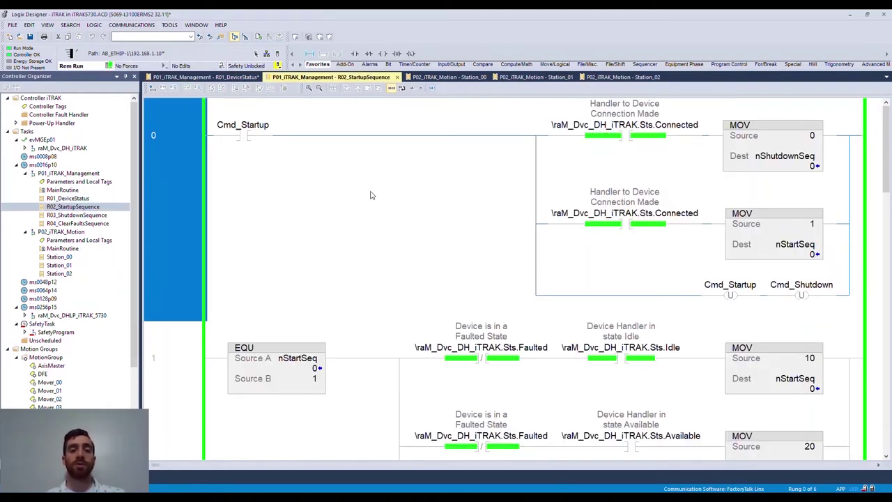
Toggle the Cmd_Startup contact with Ctrl+T, then check status in R01_DeviceStatus
{"action": "scroll", "coordinate": [370, 195], "scroll_direction": "down", "scroll_amount": 6}
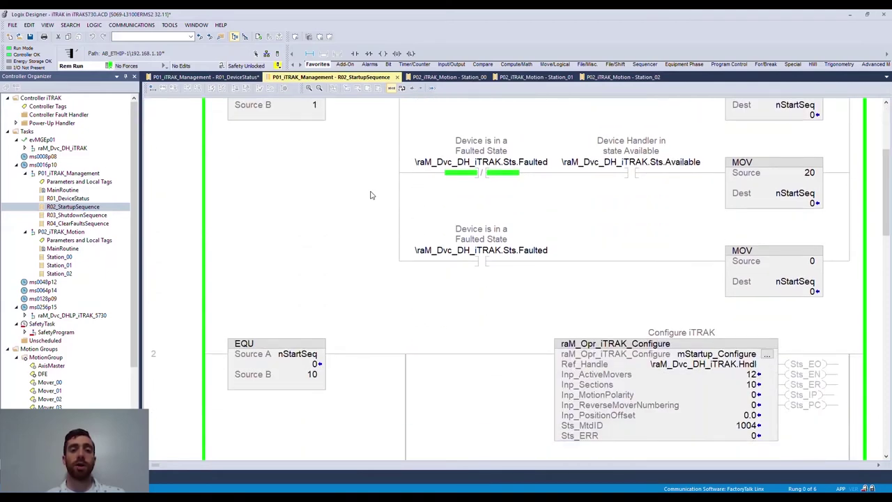
{"action": "scroll", "coordinate": [370, 195], "scroll_direction": "up", "scroll_amount": 5}
{"action": "scroll", "coordinate": [370, 195], "scroll_direction": "up", "scroll_amount": 1}
{"action": "left_click", "coordinate": [240, 139]}
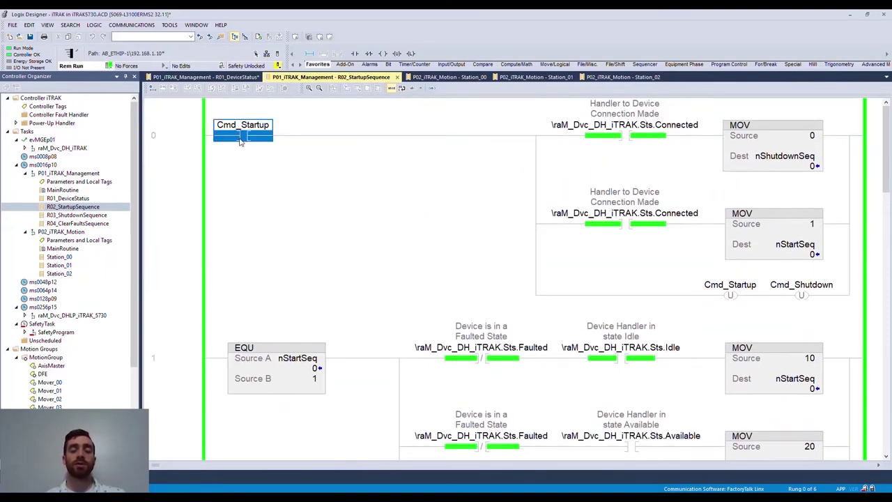
{"action": "key", "text": "ctrl+t"}
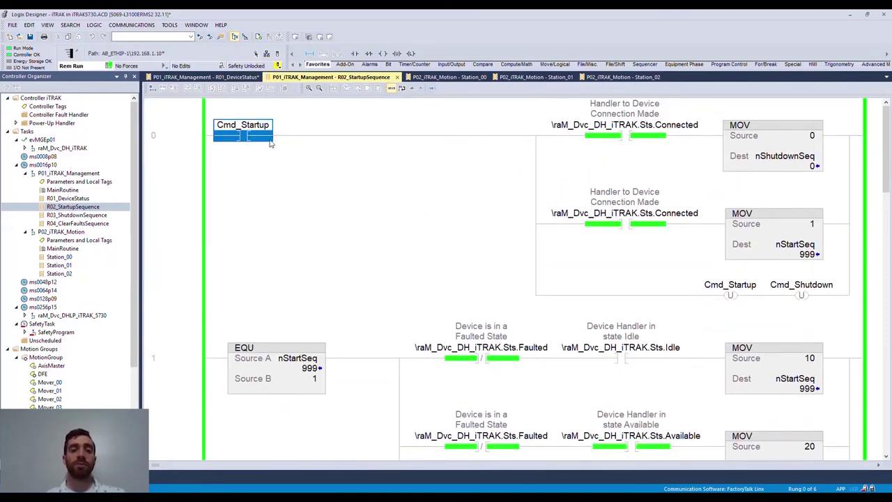
{"action": "double_click", "coordinate": [80, 199]}
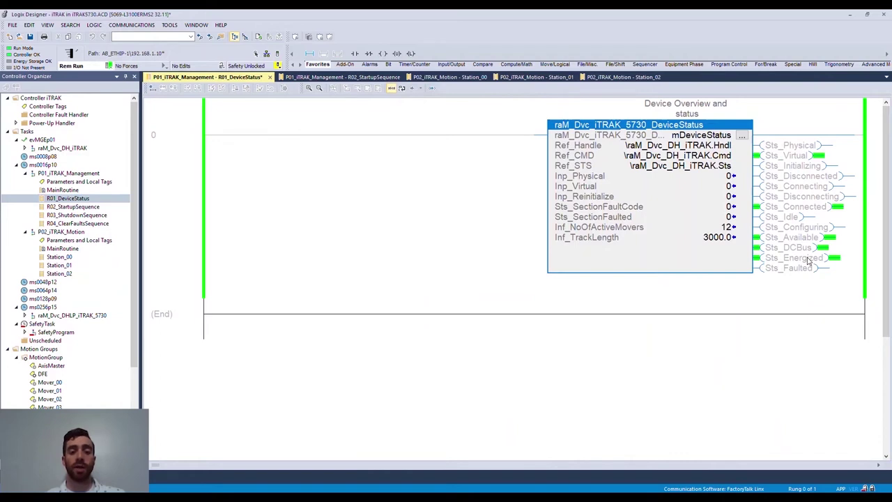
Open the Station_00, Station_01 and Station_02 routines, selecting each one's Cmd_Station contact
{"action": "double_click", "coordinate": [68, 259]}
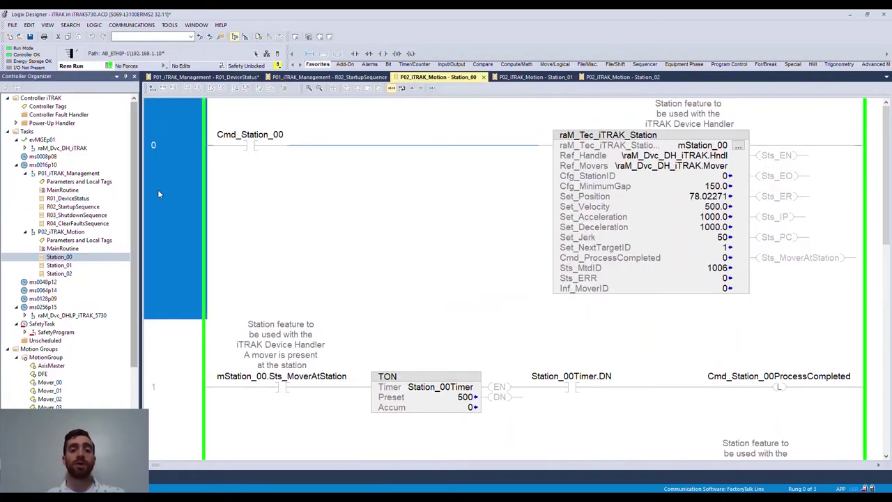
{"action": "left_click", "coordinate": [255, 150]}
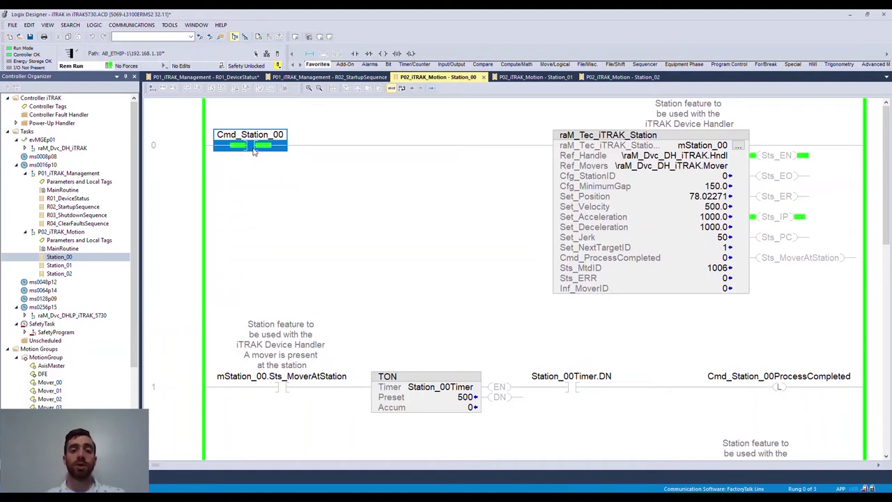
{"action": "double_click", "coordinate": [60, 265]}
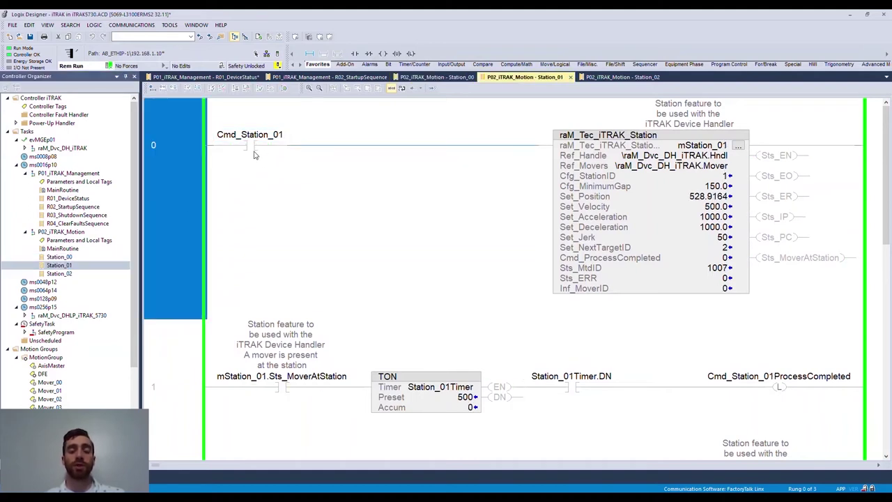
{"action": "left_click", "coordinate": [254, 148]}
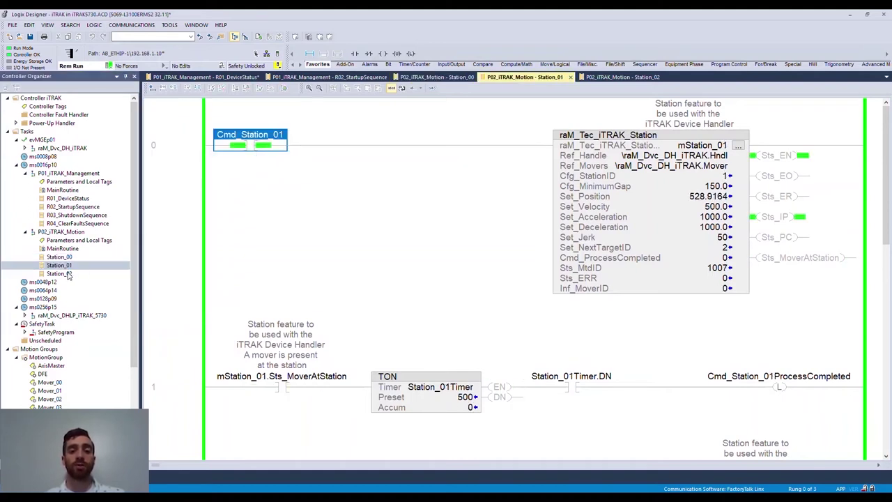
{"action": "double_click", "coordinate": [68, 273]}
{"action": "left_click", "coordinate": [251, 152]}
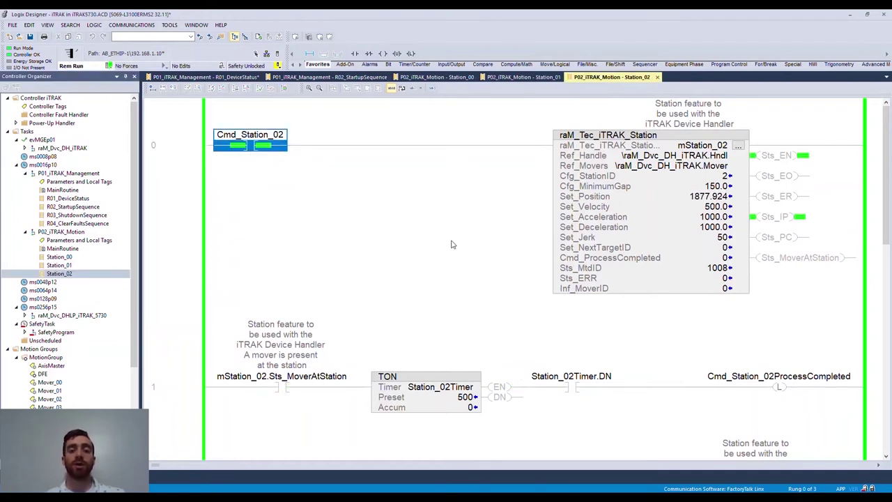
Review the Station_02 rungs live, then cycle back to the Station_01 and Station_00 routines
{"action": "scroll", "coordinate": [451, 235], "scroll_direction": "down", "scroll_amount": 5}
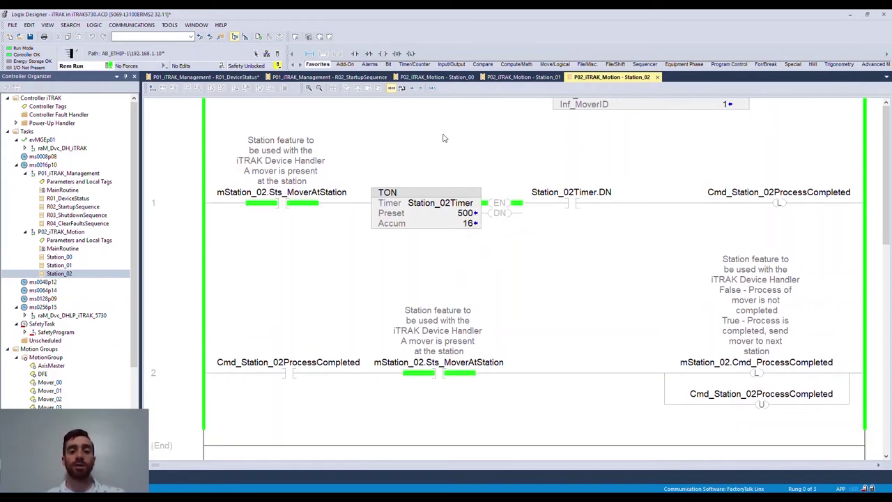
{"action": "scroll", "coordinate": [444, 140], "scroll_direction": "up", "scroll_amount": 5}
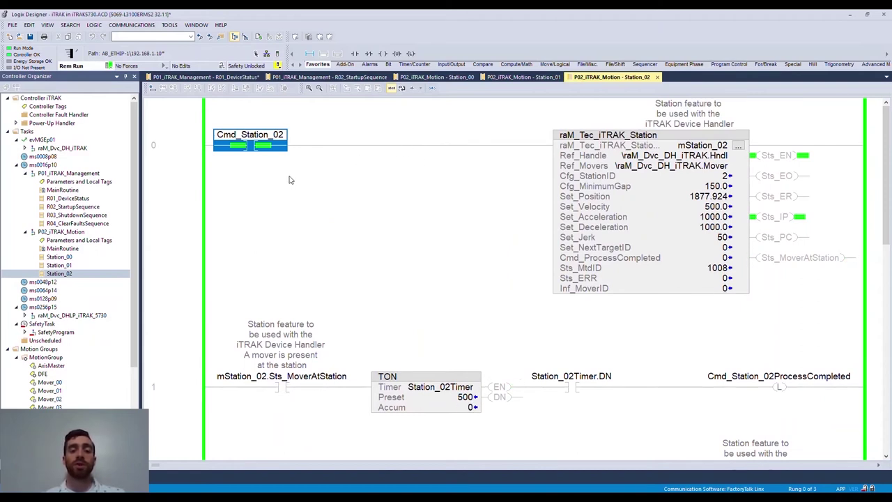
{"action": "key", "text": "ctrl+Tab"}
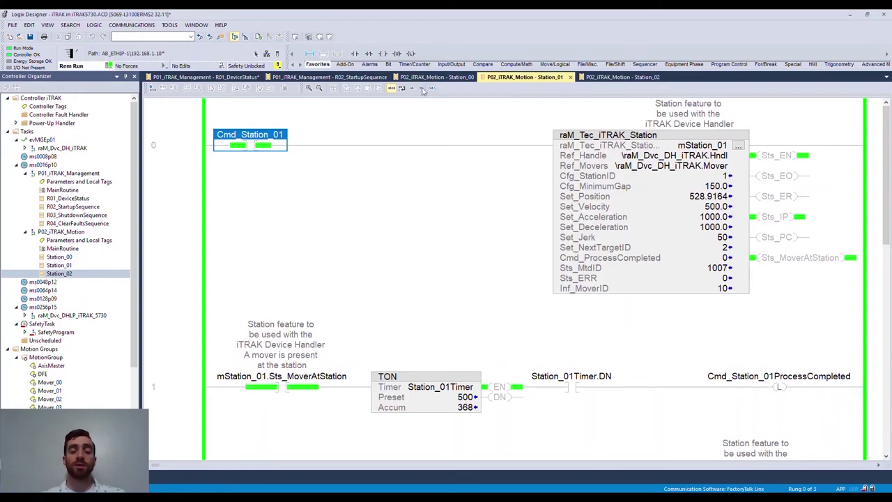
{"action": "key", "text": "ctrl+Tab"}
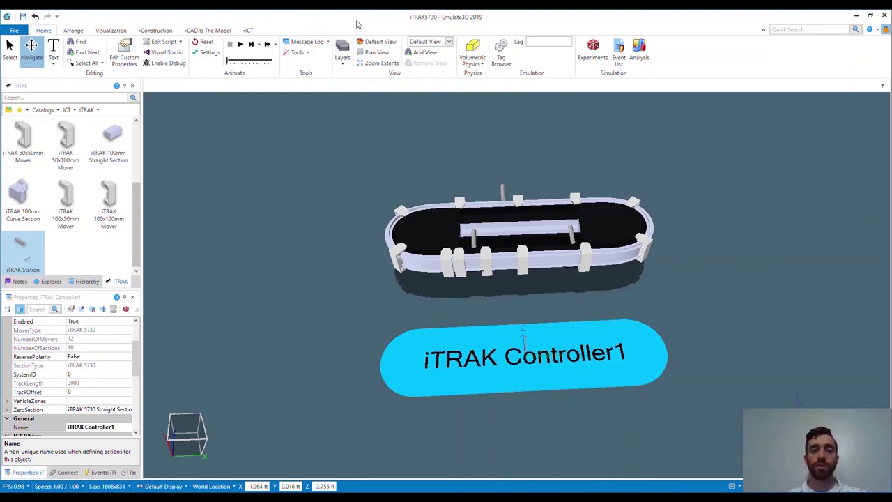
Import iTRAK5730_Tags.xlsx into the Tag Browser, connect to 192.168.1.10, and start the simulation
{"action": "left_click", "coordinate": [502, 57]}
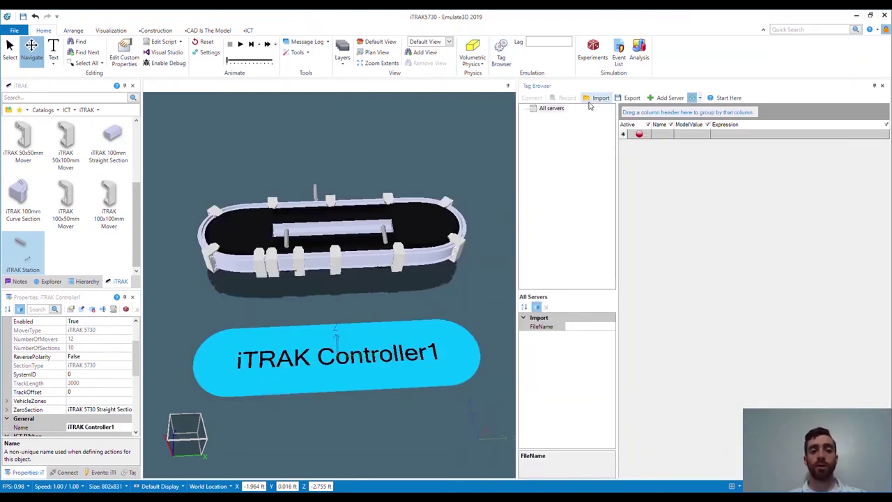
{"action": "left_click", "coordinate": [591, 101]}
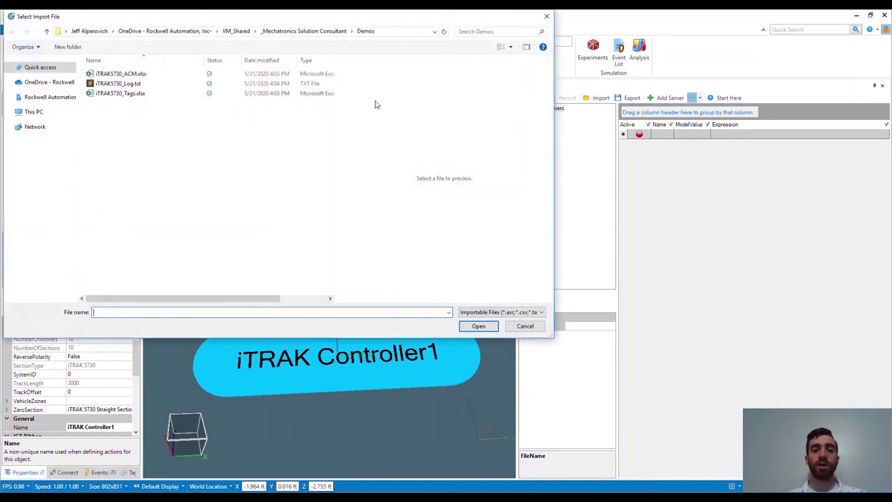
{"action": "double_click", "coordinate": [129, 95]}
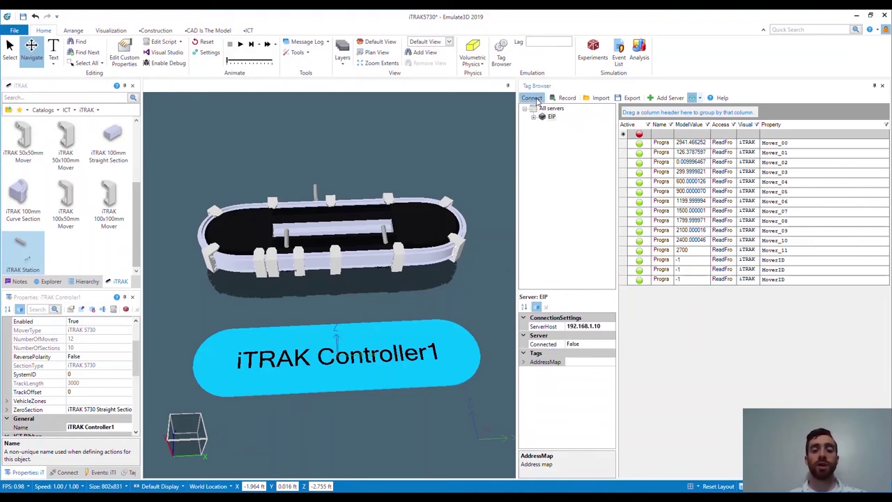
{"action": "left_click", "coordinate": [537, 100]}
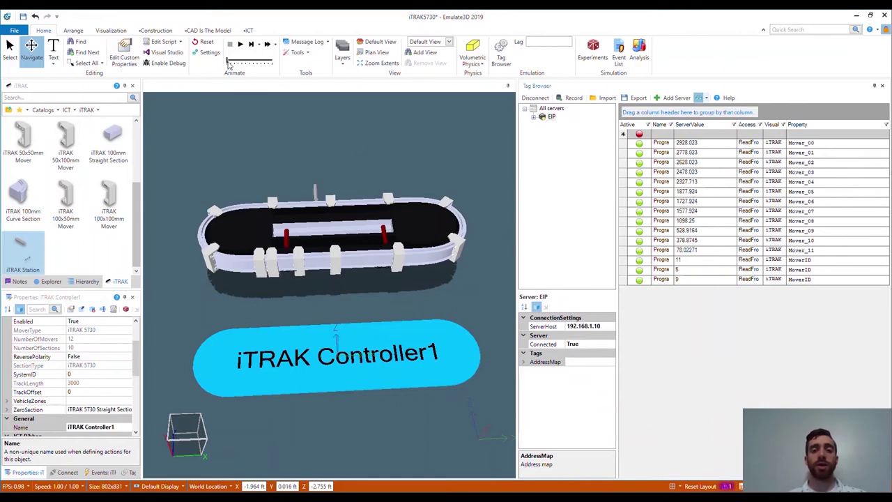
{"action": "left_click", "coordinate": [241, 44]}
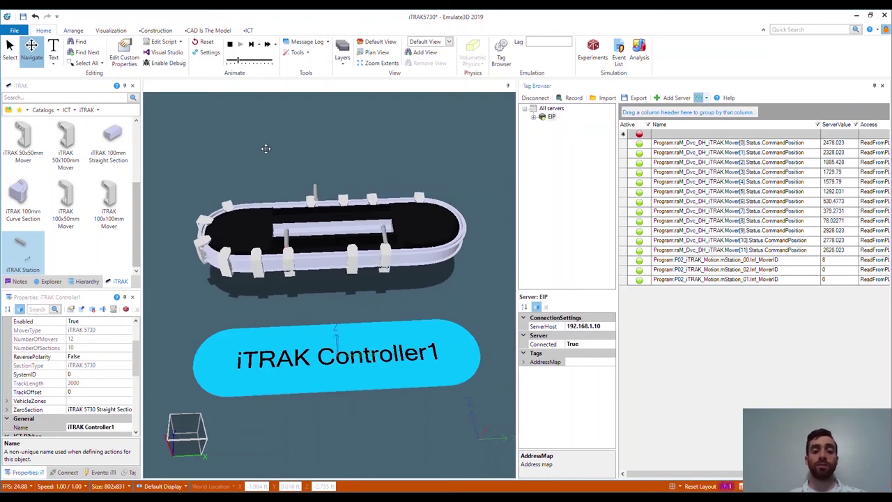
Widen the 3D scene beside the Tag Browser and orbit around the running iTRAK track
{"action": "left_click_drag", "start_coordinate": [518, 169], "coordinate": [720, 186]}
{"action": "scroll", "coordinate": [384, 160], "scroll_direction": "up", "scroll_amount": 5}
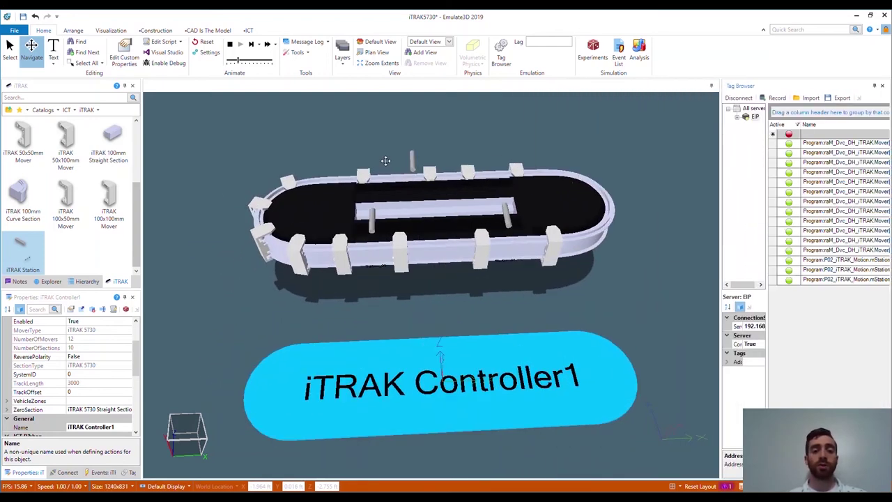
{"action": "middle_click_drag", "start_coordinate": [416, 249], "coordinate": [496, 342]}
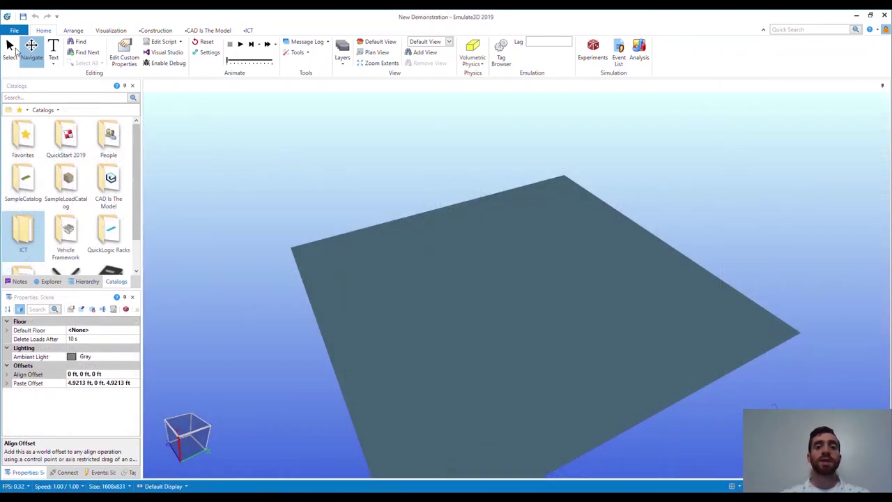
Place an MML Controller from the ICT > MagneMotion catalog at the floor centre
{"action": "left_click", "coordinate": [13, 50]}
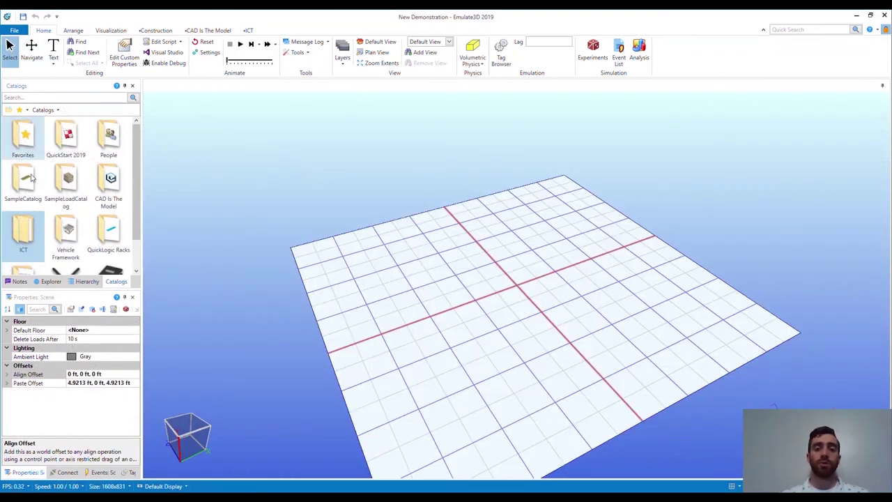
{"action": "double_click", "coordinate": [27, 232]}
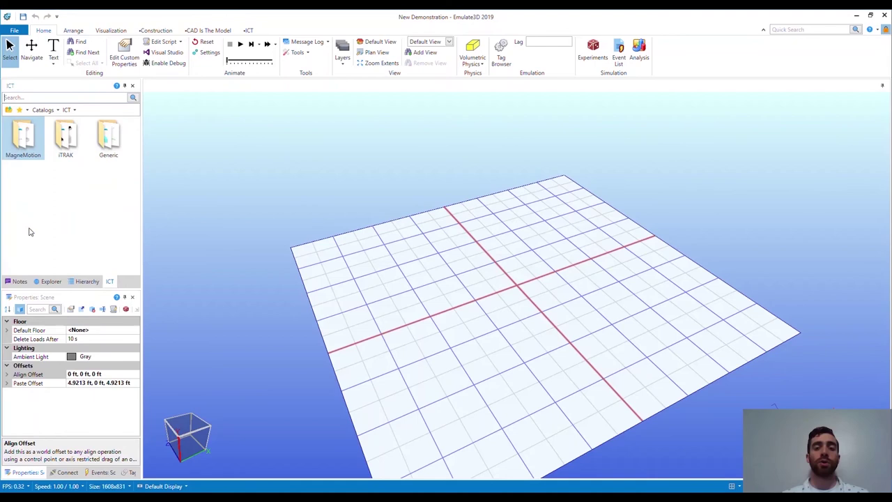
{"action": "double_click", "coordinate": [21, 144]}
{"action": "left_click_drag", "start_coordinate": [21, 140], "coordinate": [509, 283]}
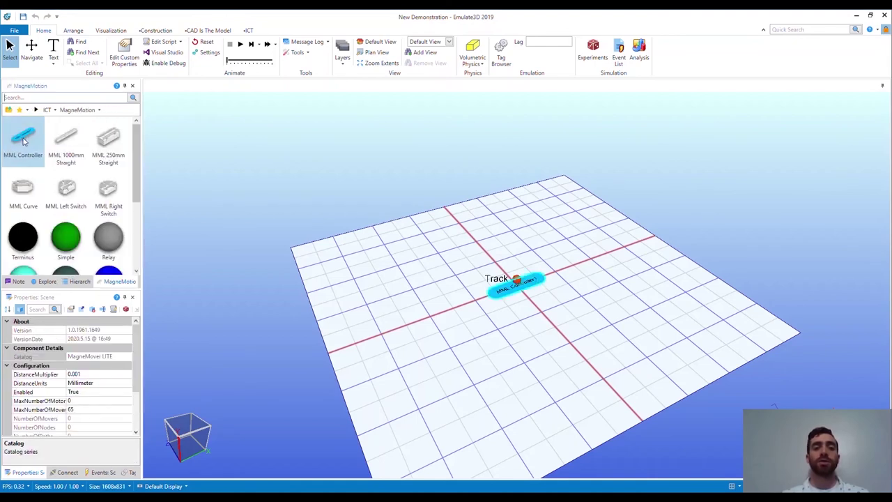
{"action": "scroll", "coordinate": [516, 283], "scroll_direction": "up", "scroll_amount": 5}
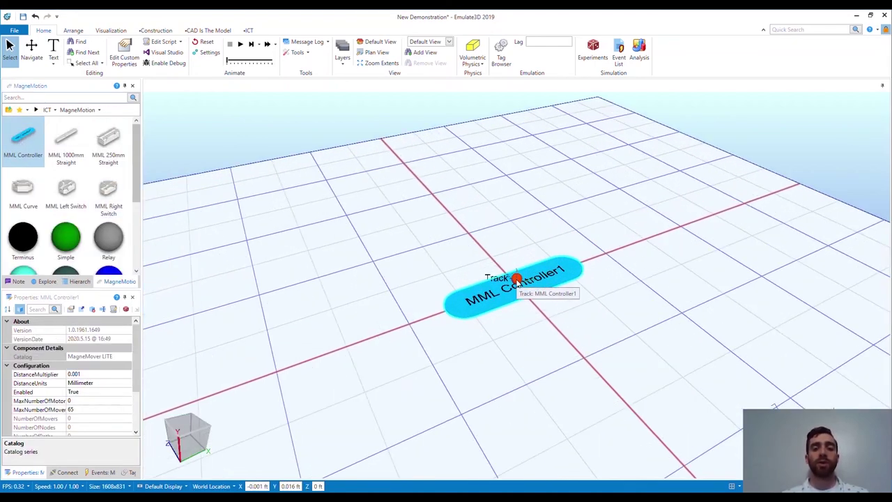
Import the MD_Demo.xml MagneMotion track layout via Track Configuration
{"action": "left_click", "coordinate": [249, 31]}
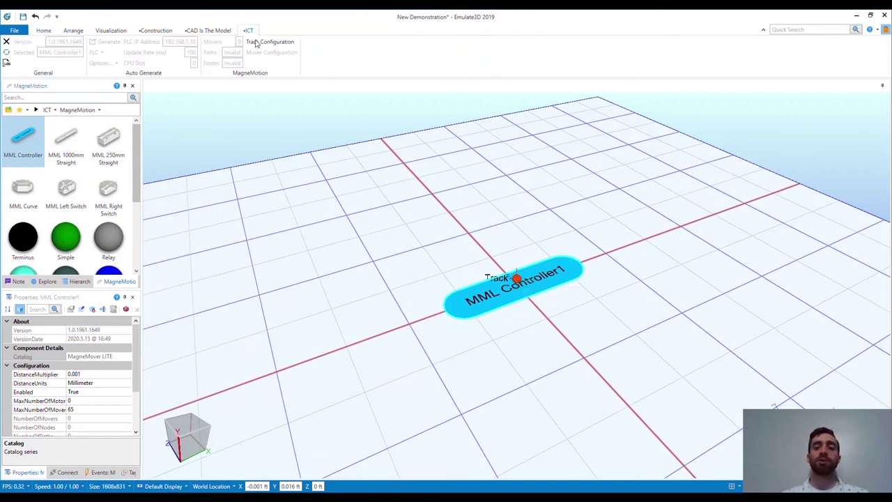
{"action": "left_click", "coordinate": [258, 44]}
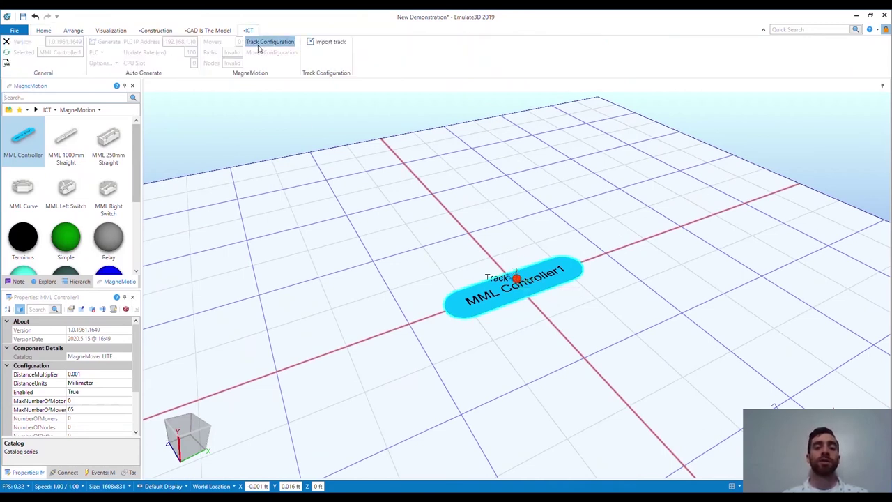
{"action": "left_click", "coordinate": [329, 43]}
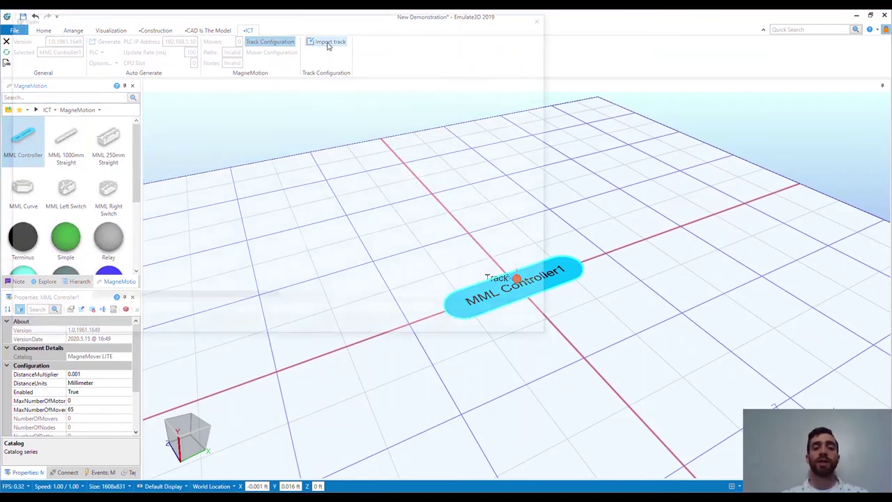
{"action": "double_click", "coordinate": [145, 76]}
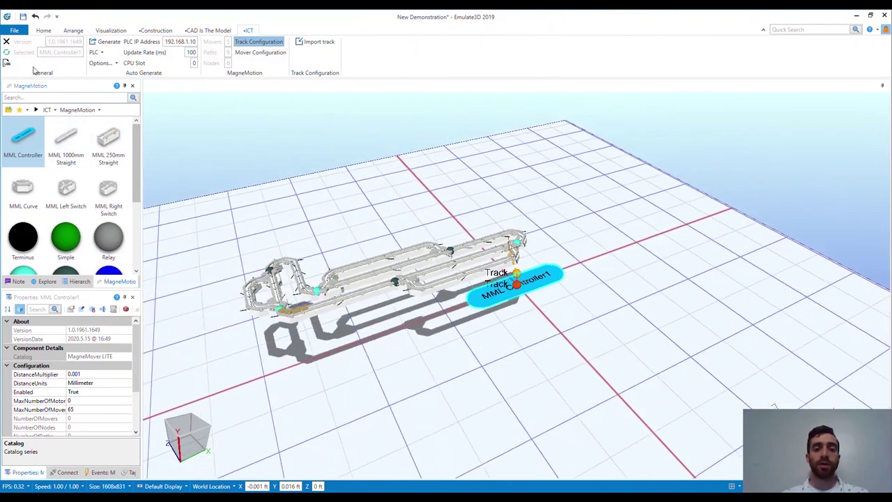
Orbit to a top-down view and zoom in on the imported MagneMotion track loops
{"action": "left_click", "coordinate": [43, 30]}
{"action": "left_click", "coordinate": [32, 50]}
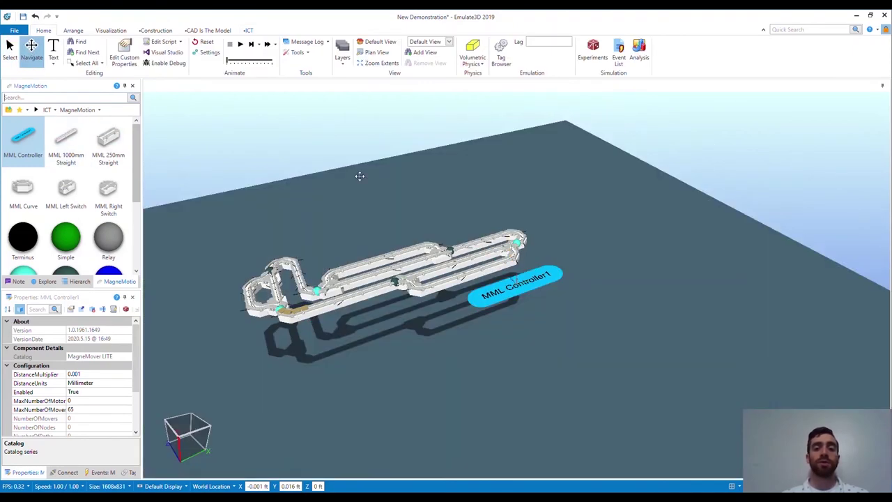
{"action": "left_click_drag", "start_coordinate": [360, 175], "coordinate": [501, 337]}
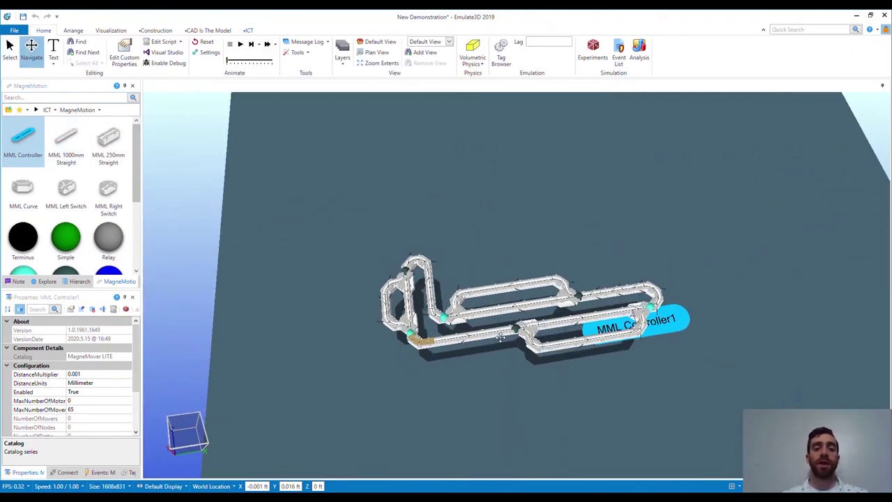
{"action": "scroll", "coordinate": [500, 337], "scroll_direction": "up", "scroll_amount": 2}
{"action": "scroll", "coordinate": [462, 233], "scroll_direction": "up", "scroll_amount": 3}
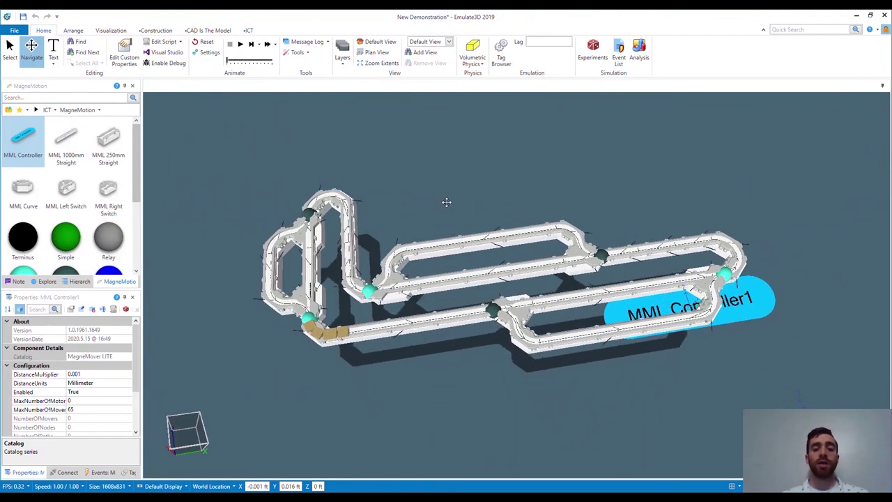